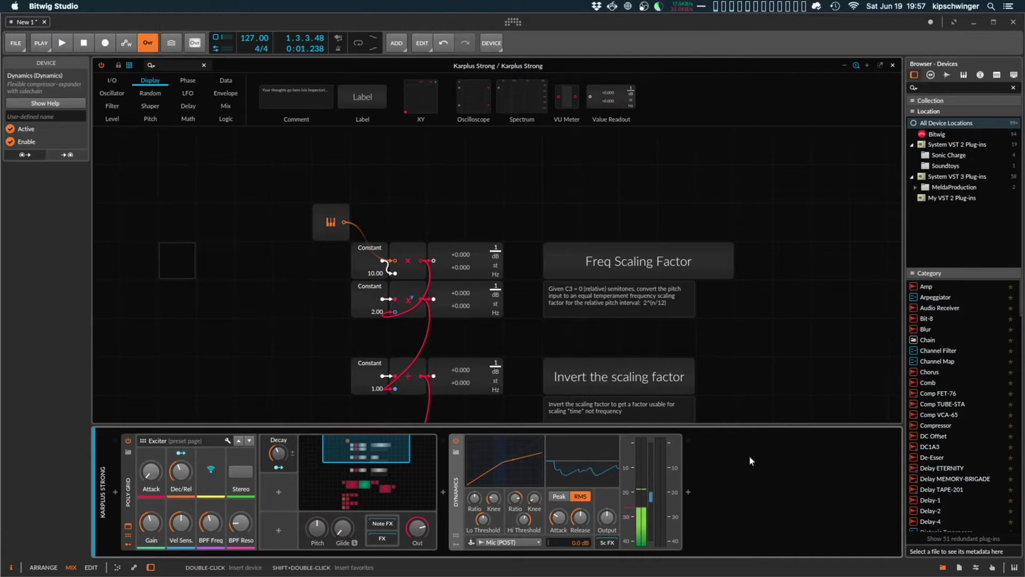
Step: Unplug the cable feeding Mod Delay's lower input
{"action": "scroll", "coordinate": [803, 230], "scroll_direction": "down", "scroll_amount": 1}
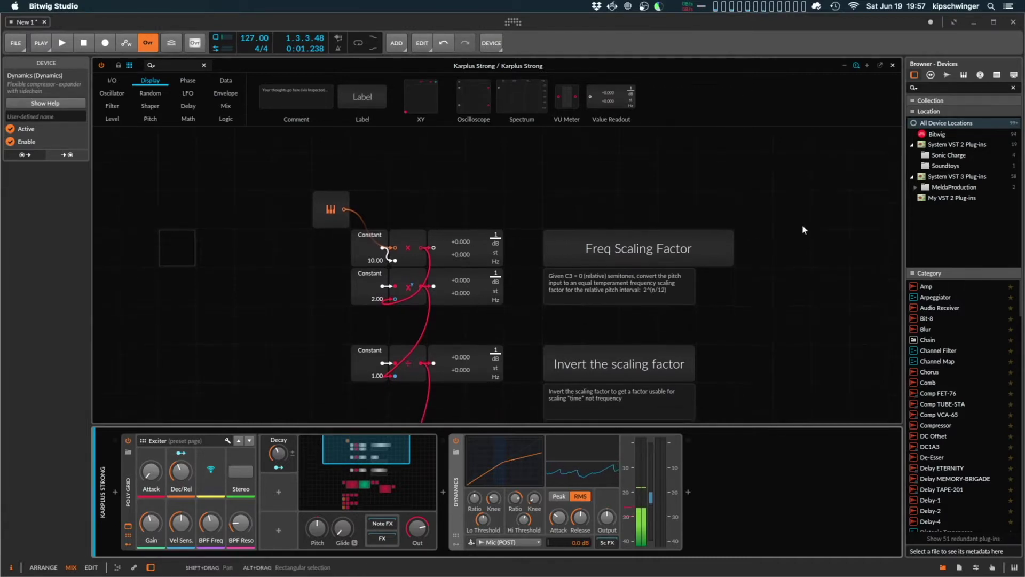
{"action": "scroll", "coordinate": [799, 224], "scroll_direction": "down", "scroll_amount": 1}
{"action": "scroll", "coordinate": [287, 268], "scroll_direction": "down", "scroll_amount": 2}
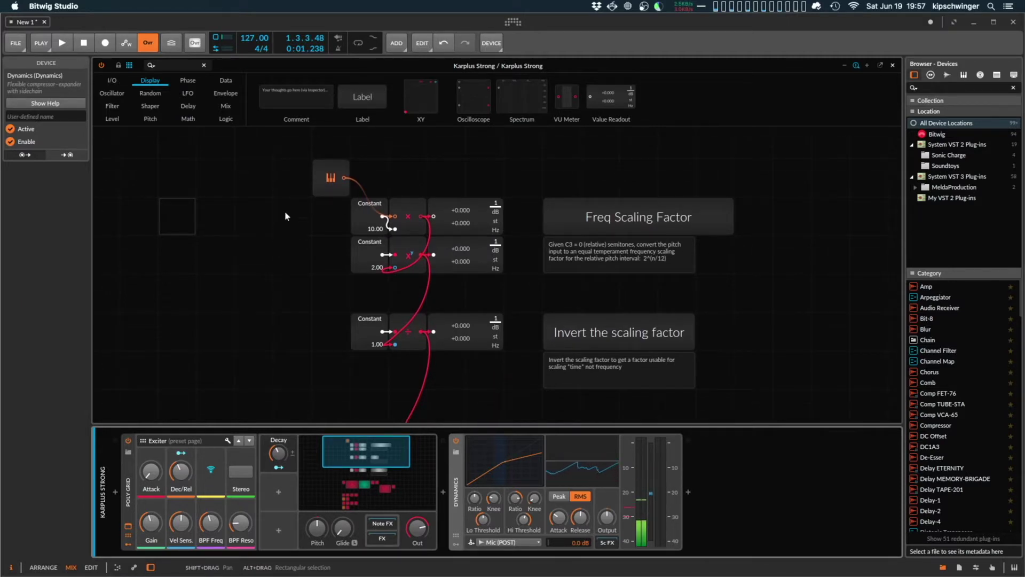
{"action": "scroll", "coordinate": [286, 216], "scroll_direction": "down", "scroll_amount": 1}
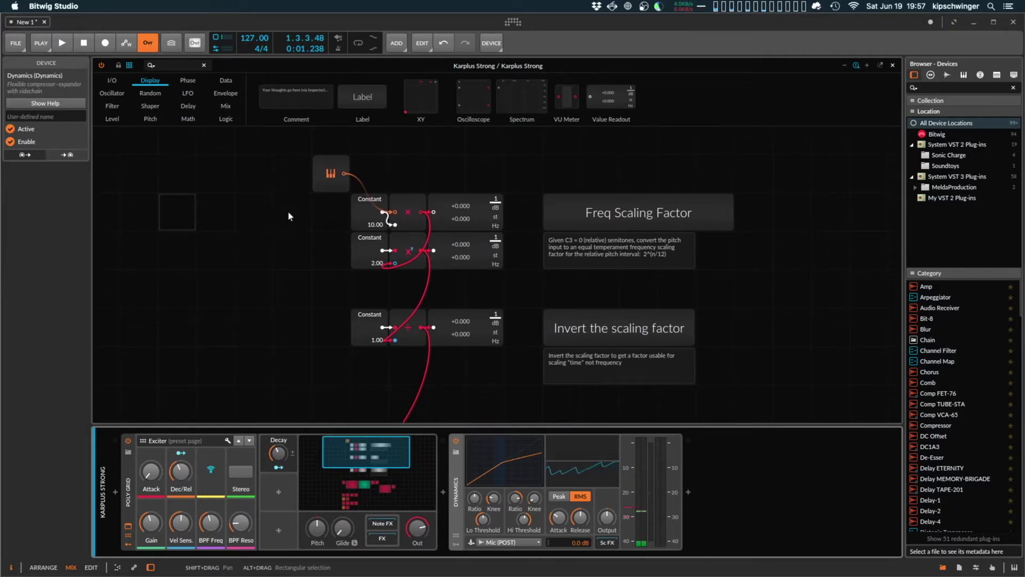
{"action": "scroll", "coordinate": [306, 267], "scroll_direction": "down", "scroll_amount": 2}
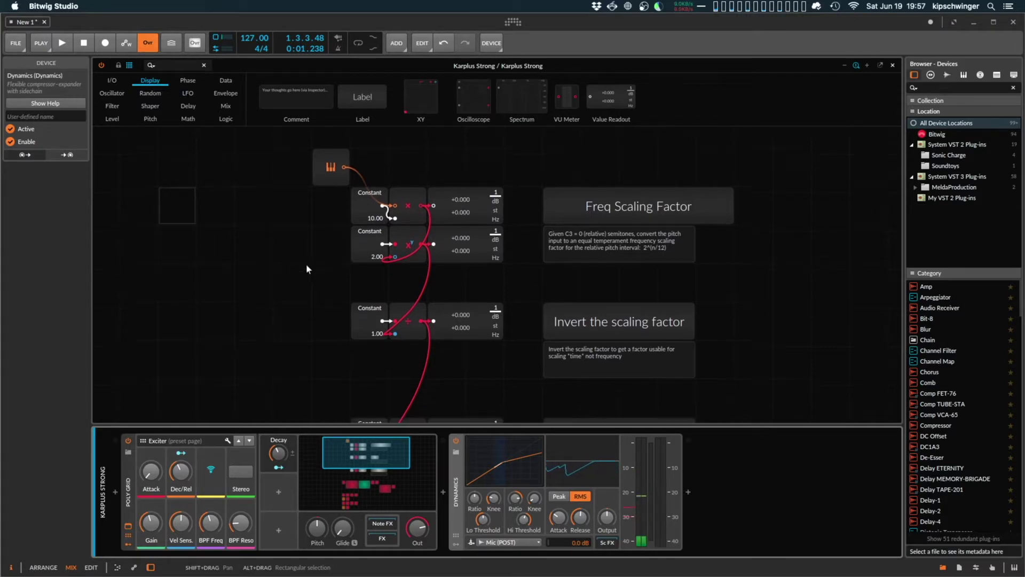
{"action": "scroll", "coordinate": [303, 259], "scroll_direction": "down", "scroll_amount": 3}
{"action": "scroll", "coordinate": [303, 258], "scroll_direction": "up", "scroll_amount": 10}
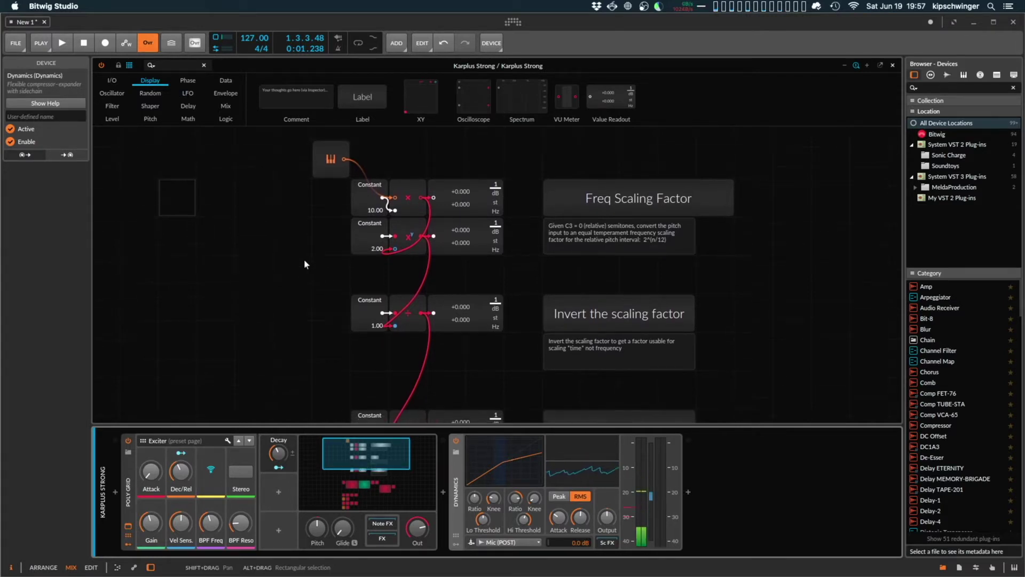
{"action": "scroll", "coordinate": [300, 283], "scroll_direction": "down", "scroll_amount": 3}
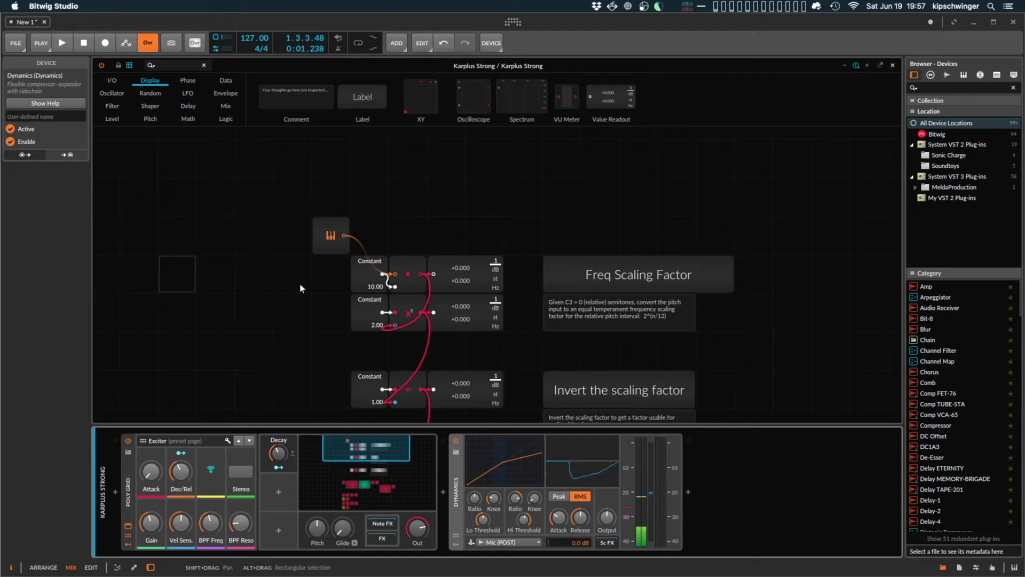
{"action": "scroll", "coordinate": [301, 288], "scroll_direction": "down", "scroll_amount": 1}
{"action": "scroll", "coordinate": [300, 288], "scroll_direction": "down", "scroll_amount": 3}
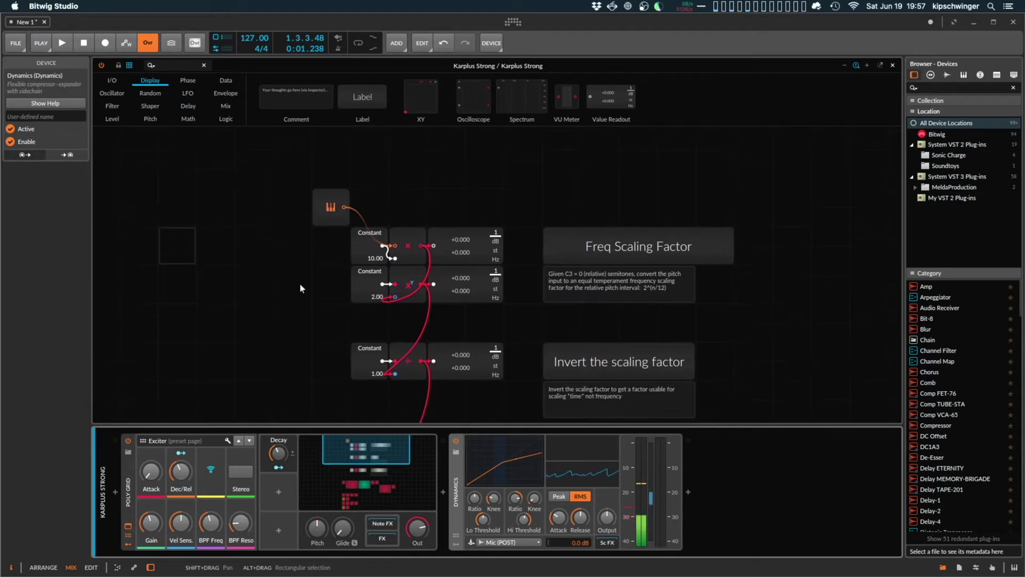
{"action": "scroll", "coordinate": [300, 289], "scroll_direction": "down", "scroll_amount": 1}
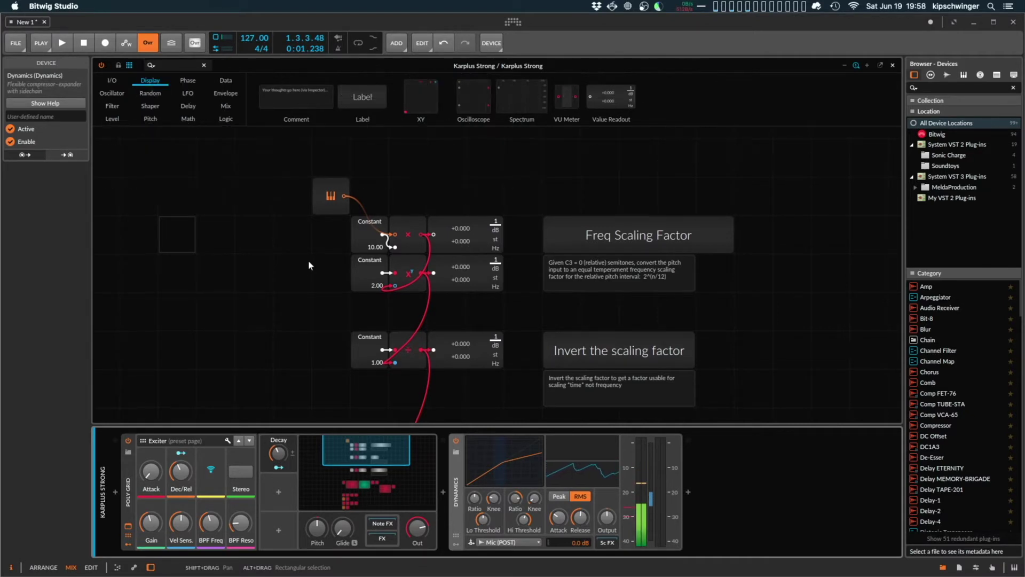
{"action": "scroll", "coordinate": [312, 249], "scroll_direction": "down", "scroll_amount": 4}
{"action": "scroll", "coordinate": [340, 255], "scroll_direction": "up", "scroll_amount": 1}
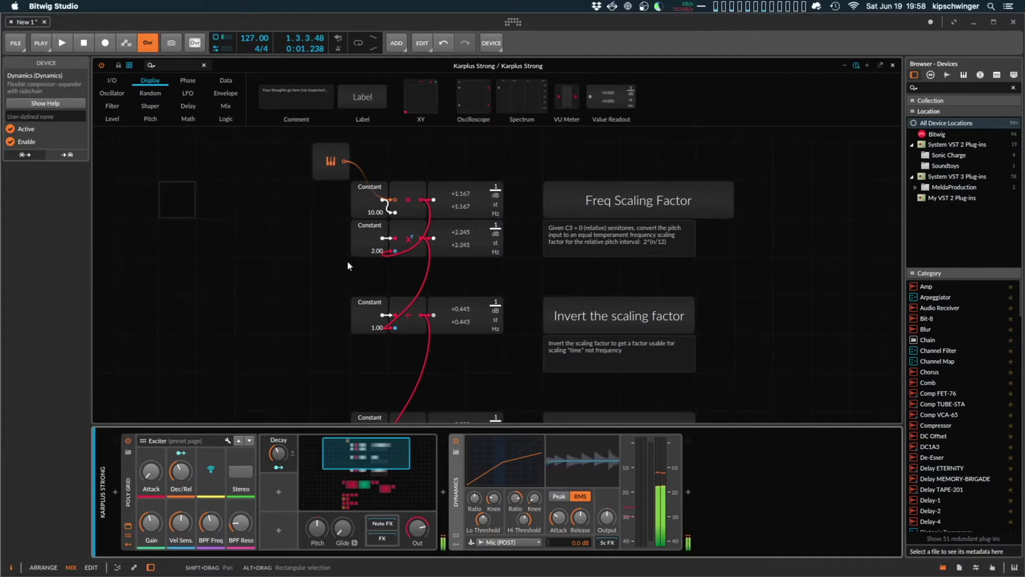
{"action": "scroll", "coordinate": [347, 260], "scroll_direction": "down", "scroll_amount": 14}
{"action": "scroll", "coordinate": [344, 264], "scroll_direction": "down", "scroll_amount": 13}
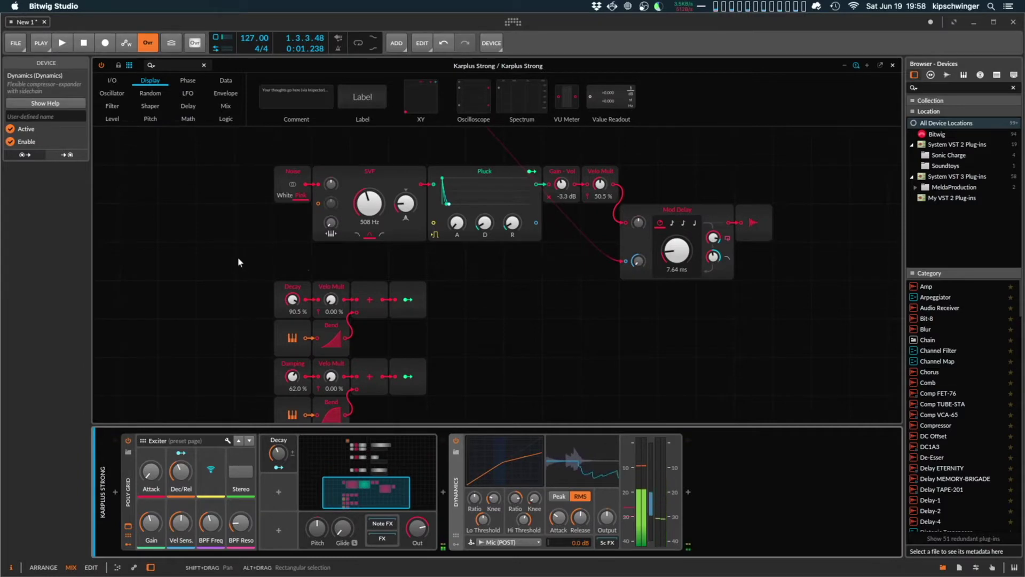
{"action": "scroll", "coordinate": [238, 258], "scroll_direction": "up", "scroll_amount": 20}
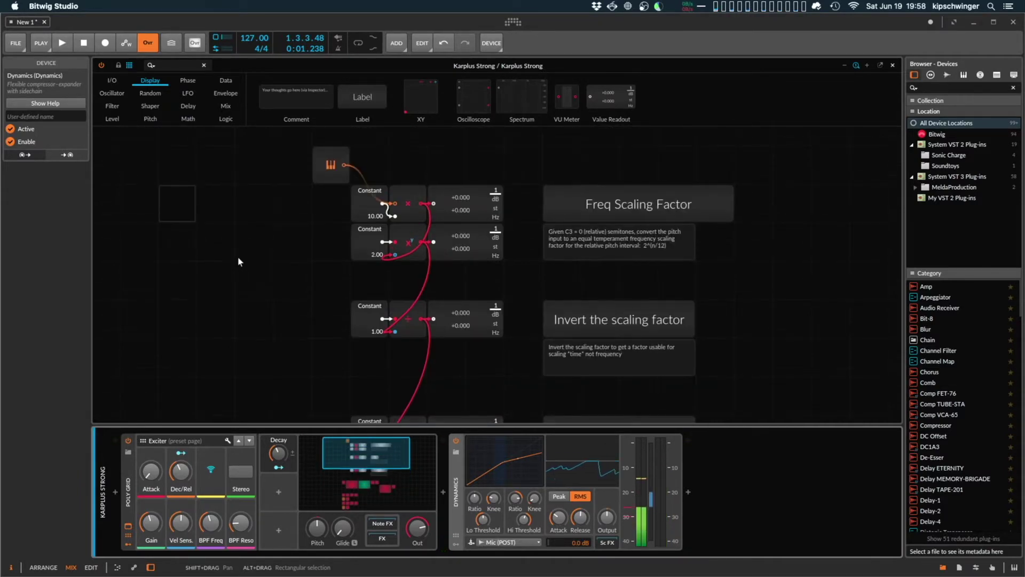
{"action": "scroll", "coordinate": [238, 256], "scroll_direction": "down", "scroll_amount": 5}
{"action": "scroll", "coordinate": [238, 257], "scroll_direction": "up", "scroll_amount": 5}
{"action": "scroll", "coordinate": [240, 258], "scroll_direction": "down", "scroll_amount": 20}
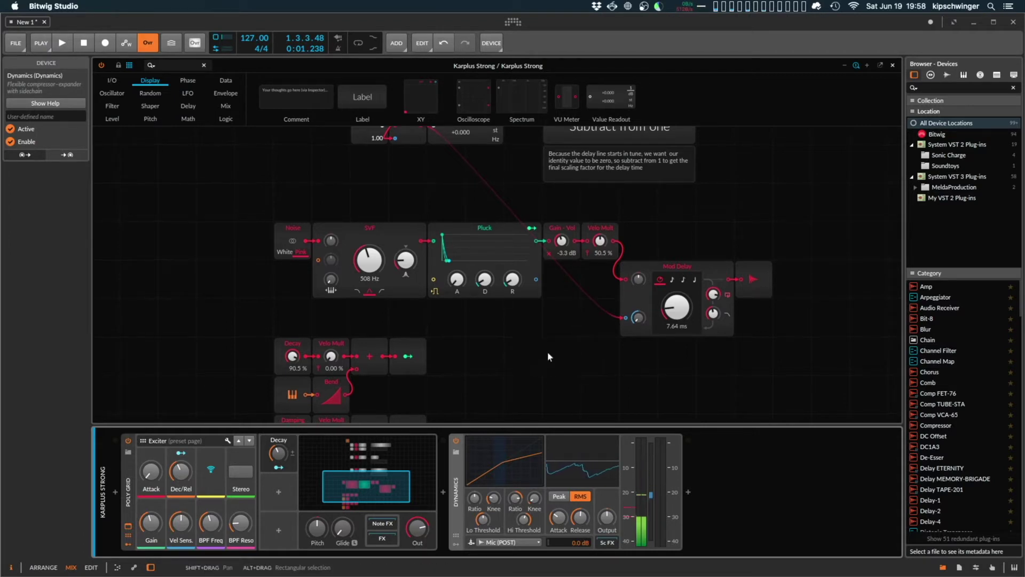
{"action": "scroll", "coordinate": [590, 361], "scroll_direction": "up", "scroll_amount": 10}
{"action": "scroll", "coordinate": [757, 321], "scroll_direction": "up", "scroll_amount": 2}
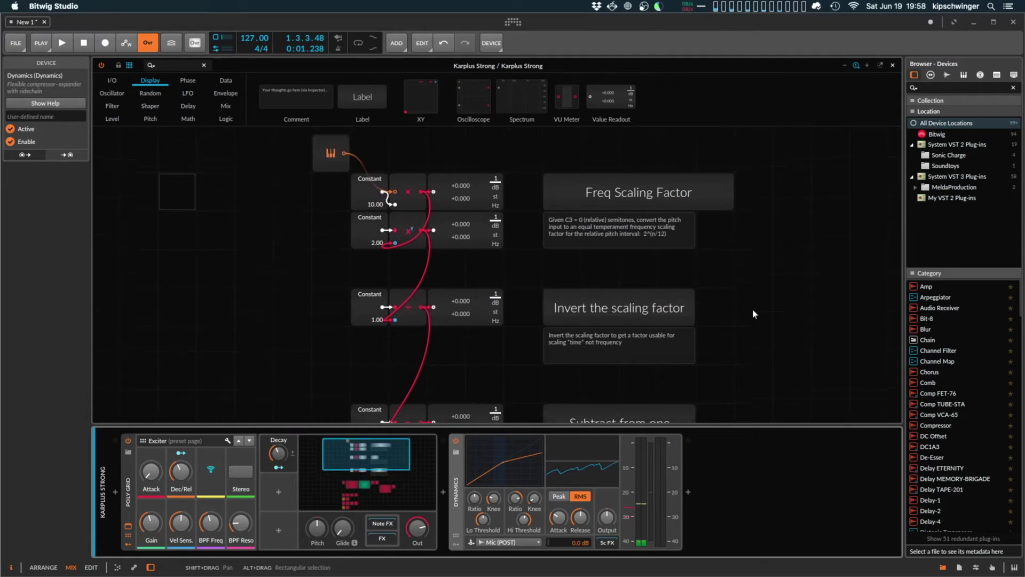
{"action": "scroll", "coordinate": [760, 298], "scroll_direction": "down", "scroll_amount": 2}
{"action": "scroll", "coordinate": [759, 297], "scroll_direction": "up", "scroll_amount": 1}
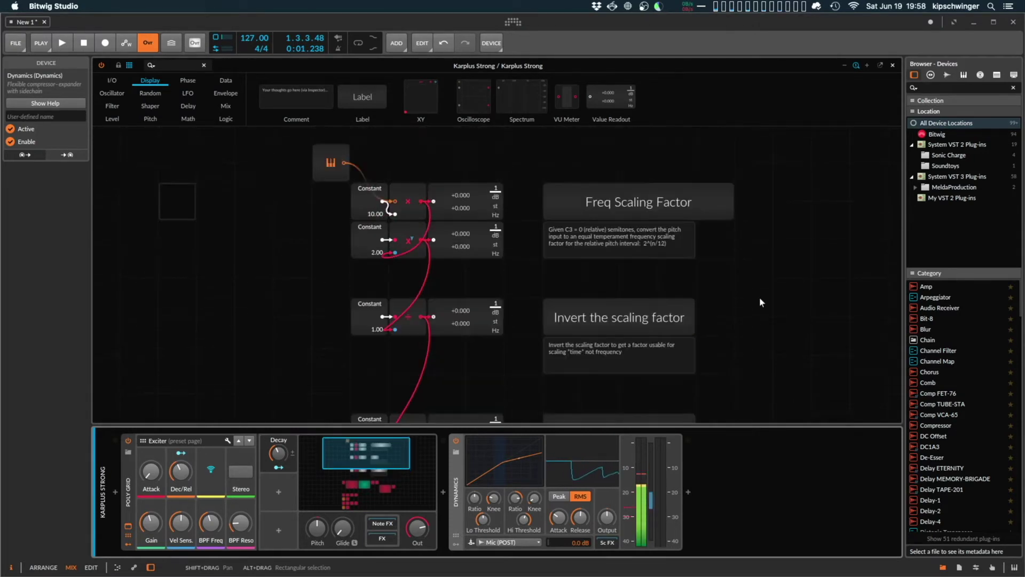
{"action": "scroll", "coordinate": [759, 302], "scroll_direction": "down", "scroll_amount": 4}
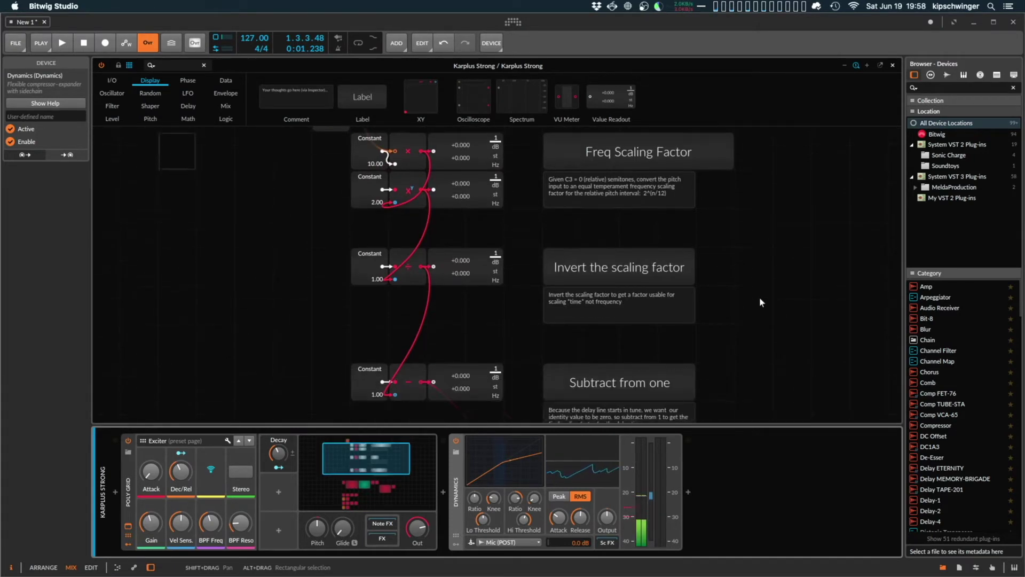
{"action": "scroll", "coordinate": [758, 304], "scroll_direction": "down", "scroll_amount": 1}
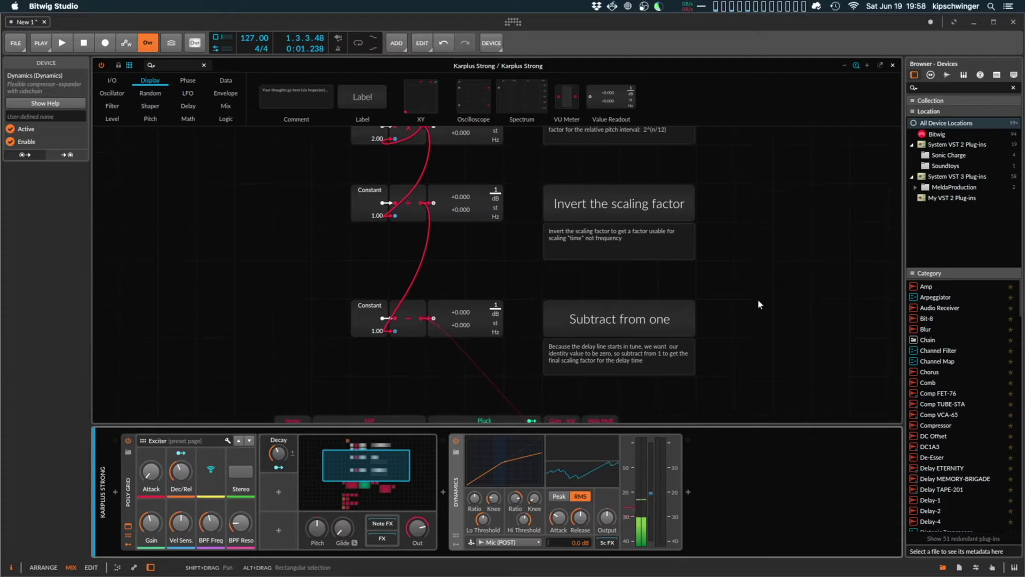
{"action": "scroll", "coordinate": [757, 300], "scroll_direction": "down", "scroll_amount": 7}
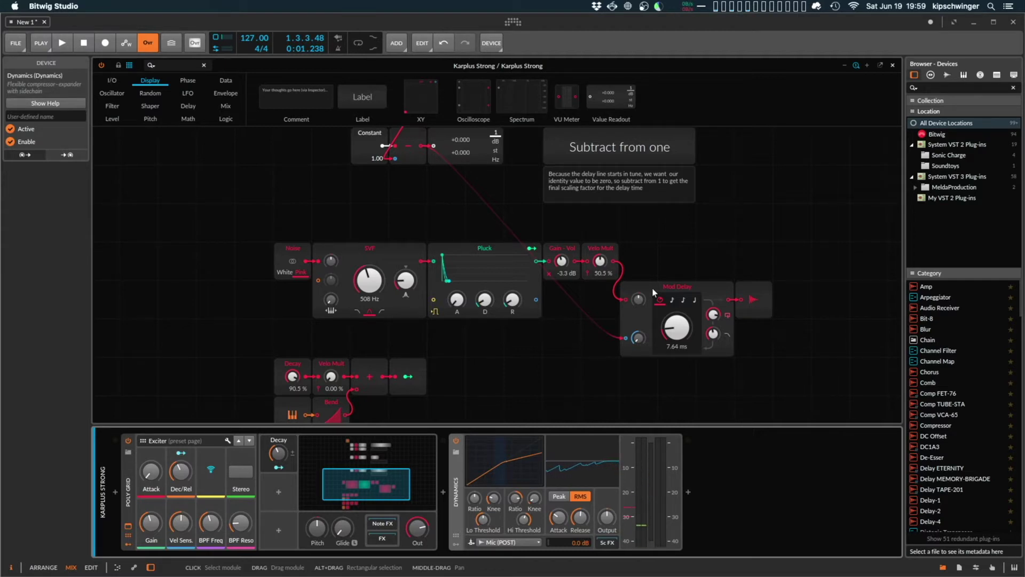
{"action": "scroll", "coordinate": [497, 325], "scroll_direction": "up", "scroll_amount": 5}
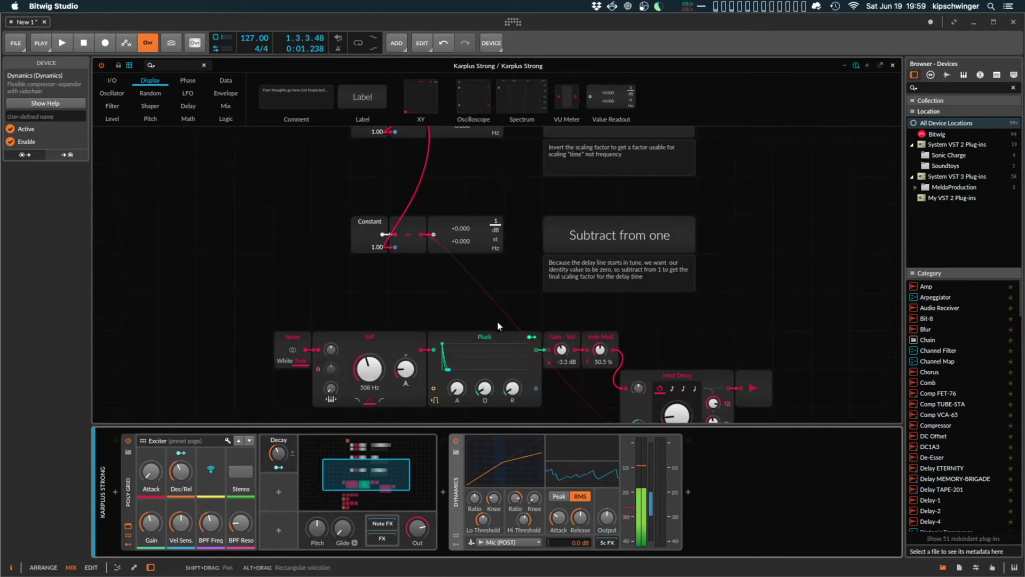
{"action": "scroll", "coordinate": [501, 310], "scroll_direction": "up", "scroll_amount": 3}
{"action": "scroll", "coordinate": [462, 222], "scroll_direction": "down", "scroll_amount": 2}
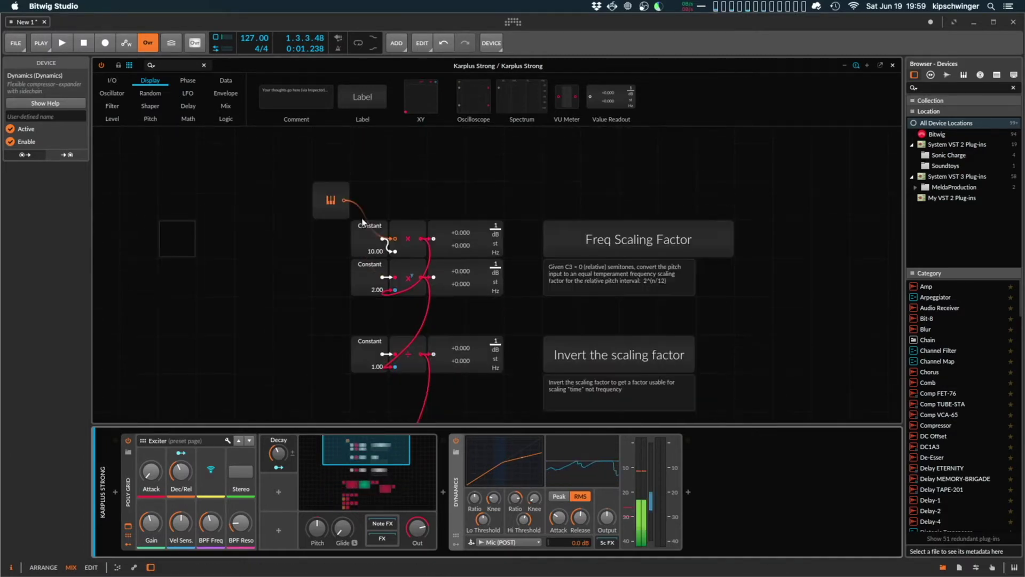
{"action": "scroll", "coordinate": [534, 227], "scroll_direction": "up", "scroll_amount": 2}
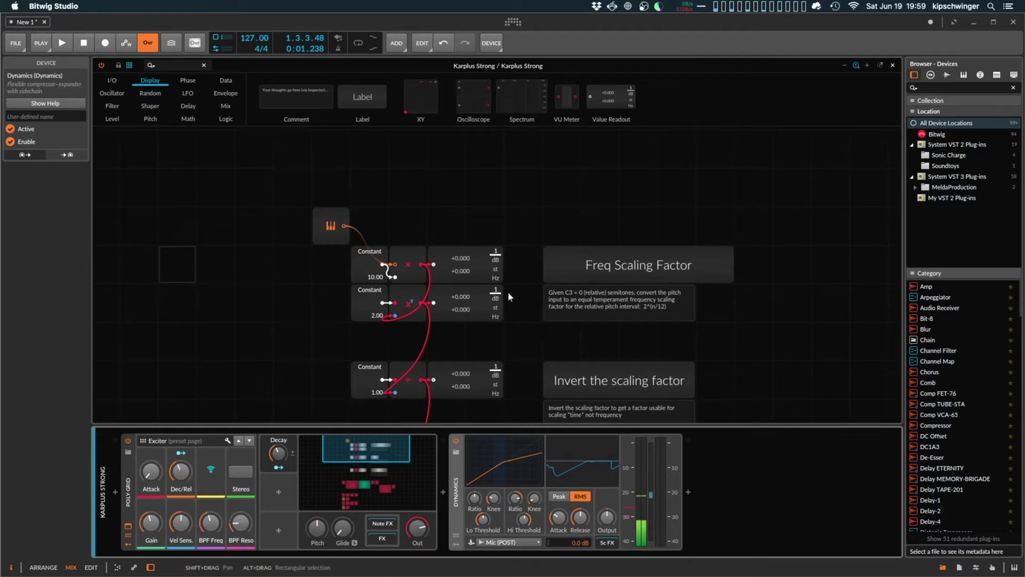
{"action": "scroll", "coordinate": [514, 291], "scroll_direction": "down", "scroll_amount": 1}
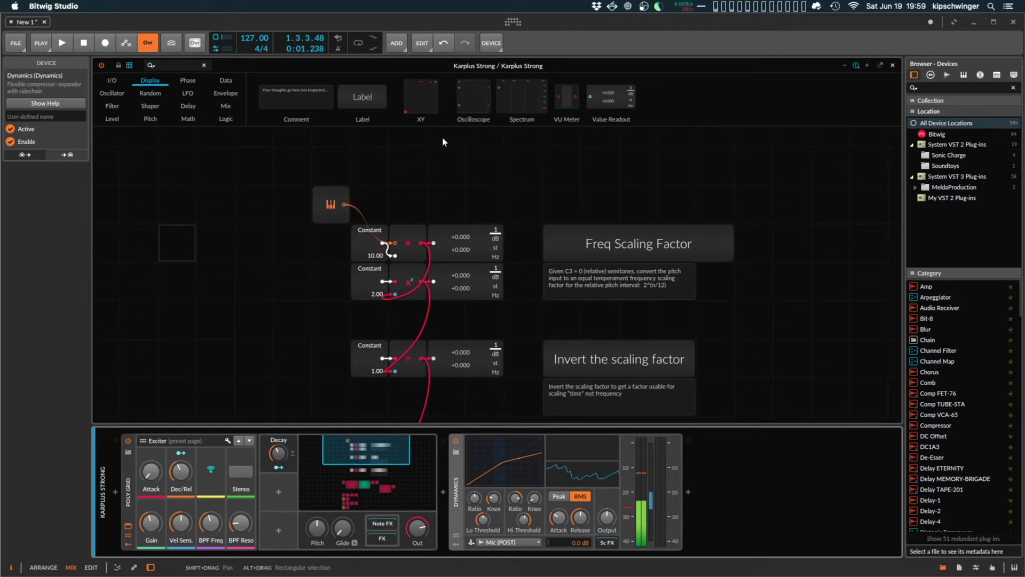
{"action": "scroll", "coordinate": [524, 271], "scroll_direction": "down", "scroll_amount": 2}
{"action": "scroll", "coordinate": [561, 213], "scroll_direction": "down", "scroll_amount": 10}
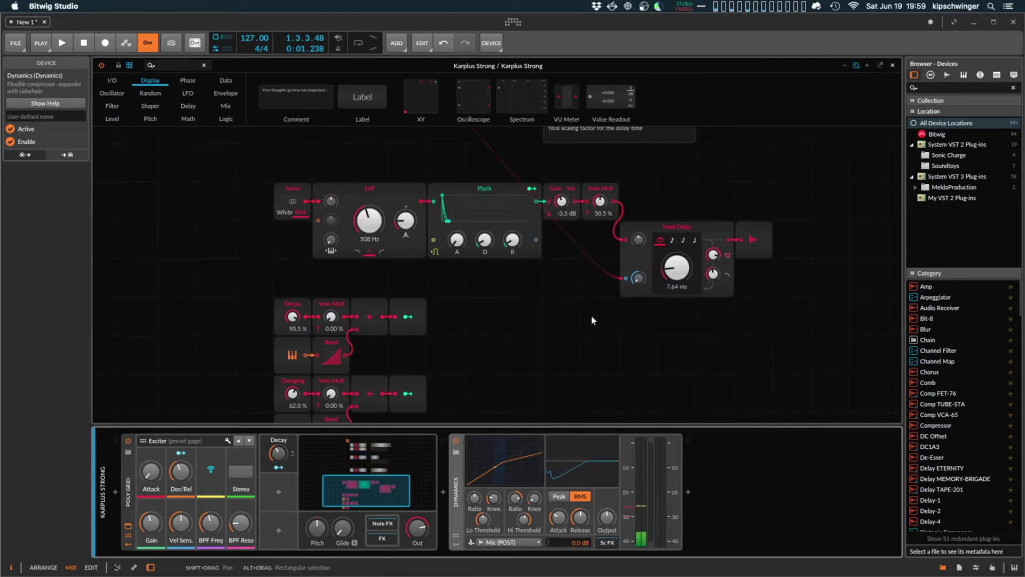
{"action": "left_click_drag", "start_coordinate": [625, 278], "coordinate": [609, 279]}
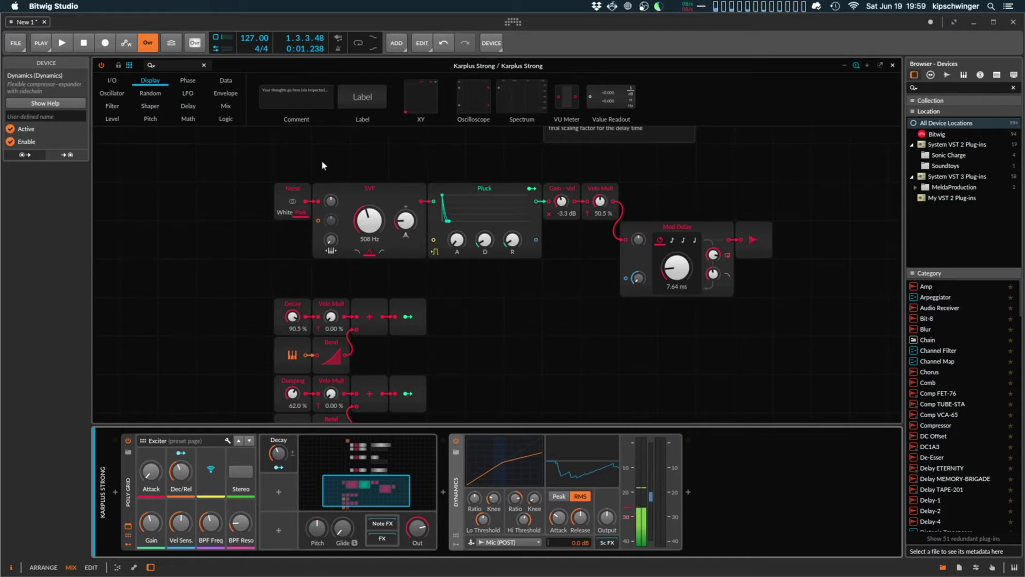
Step: Make the Noise exciter stereo, try White then settle on Pink, and nudge the SVF cutoff
{"action": "left_click", "coordinate": [285, 205]}
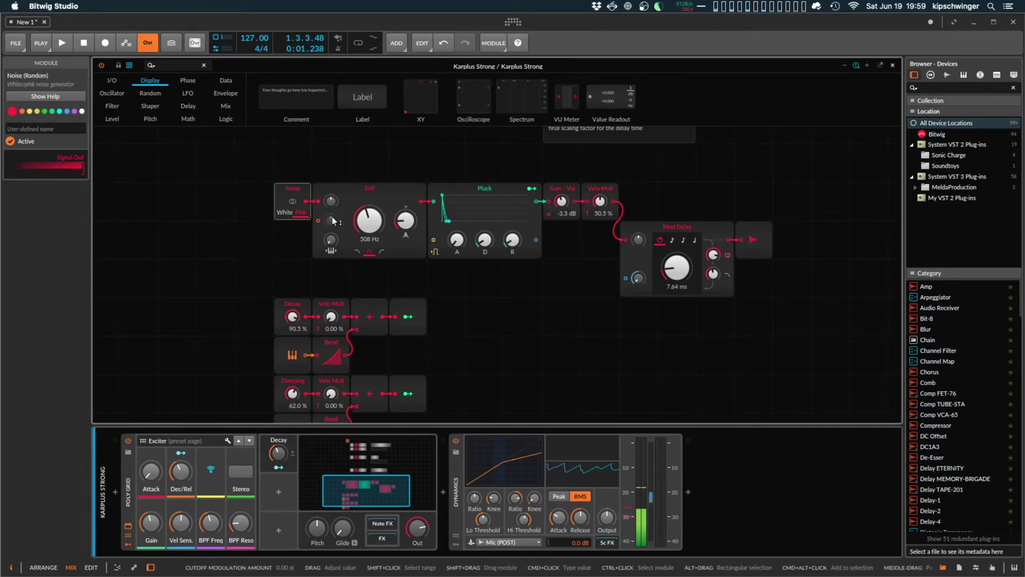
{"action": "left_click", "coordinate": [293, 202]}
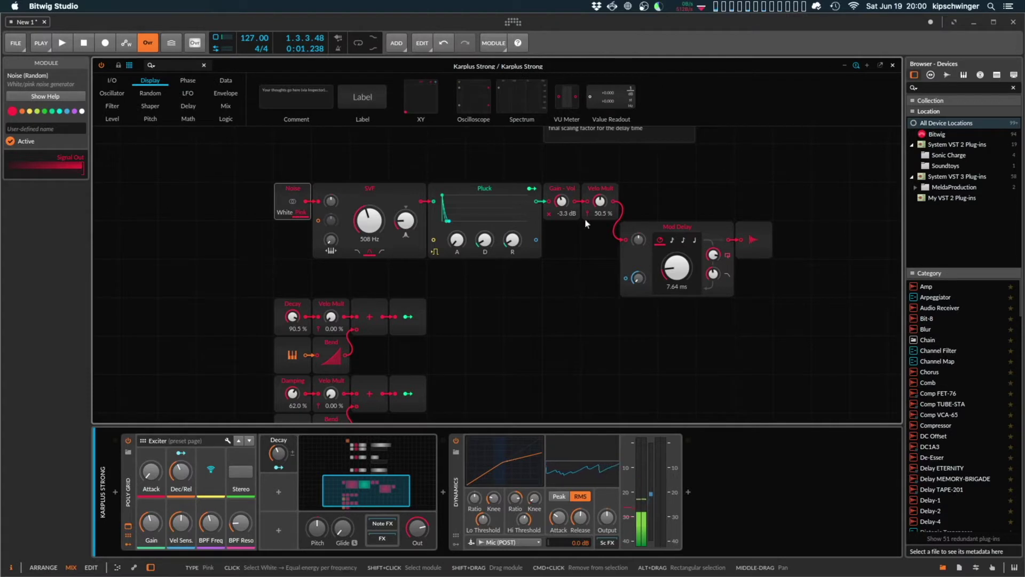
{"action": "left_click", "coordinate": [284, 213]}
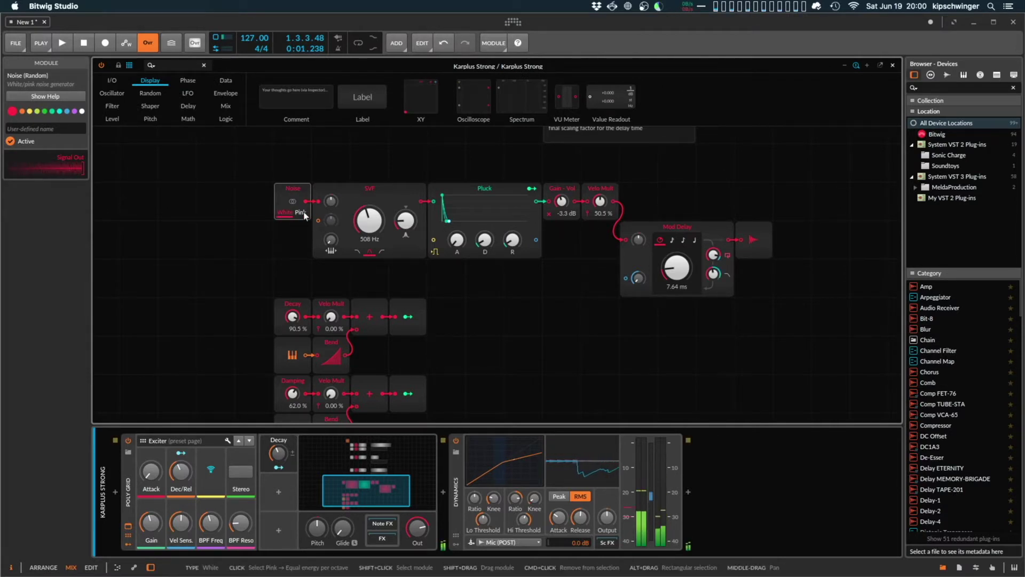
{"action": "left_click", "coordinate": [302, 213]}
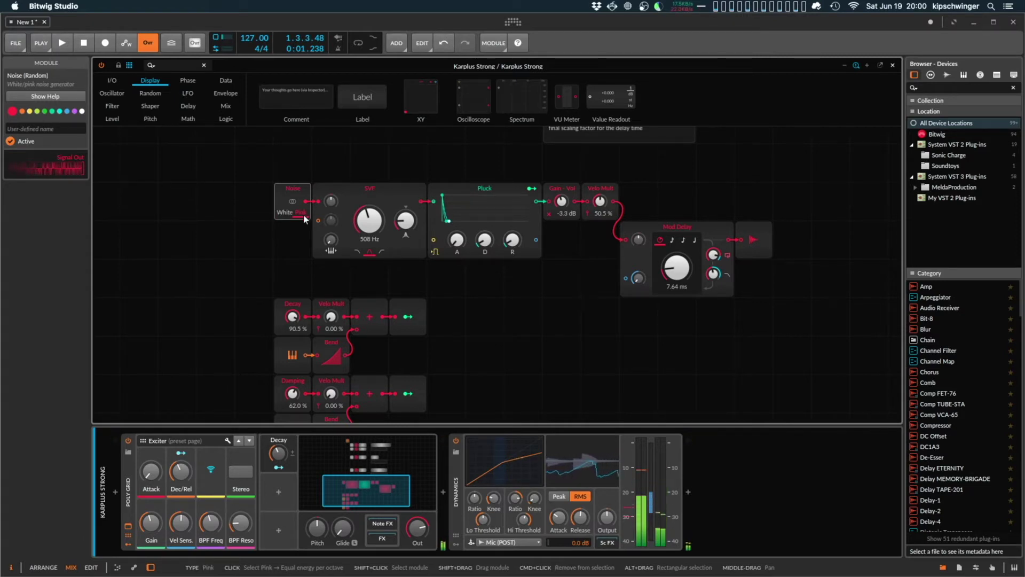
{"action": "mouse_move", "coordinate": [369, 220]}
{"action": "left_mouse_down"}
{"action": "mouse_move", "coordinate": [369, 205]}
{"action": "mouse_move", "coordinate": [369, 227]}
{"action": "left_mouse_up"}
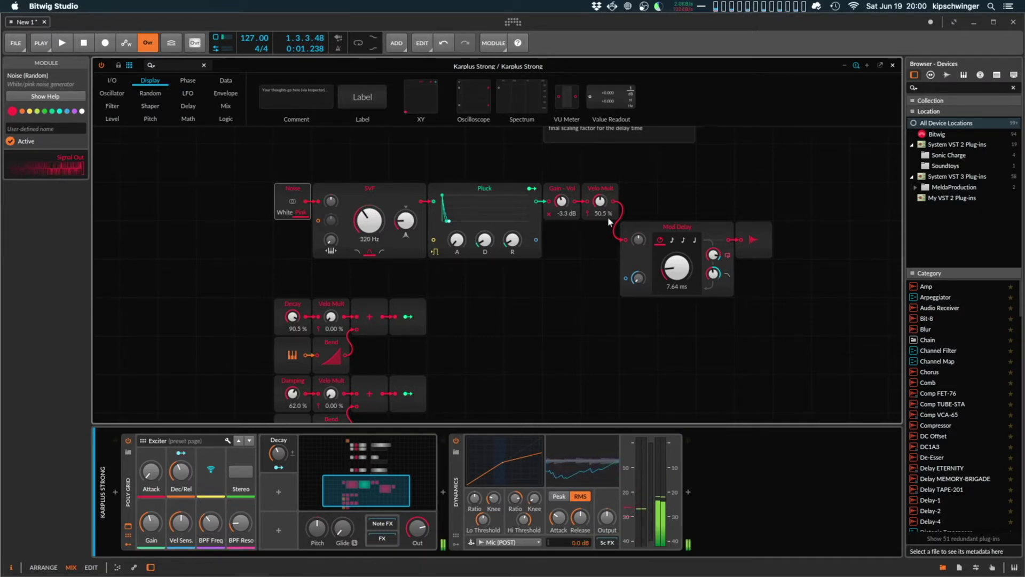
Step: Patch the Pluck output toward Mod Delay and drop the SVF cutoff to 92.5 Hz
{"action": "left_click_drag", "start_coordinate": [536, 201], "coordinate": [741, 240]}
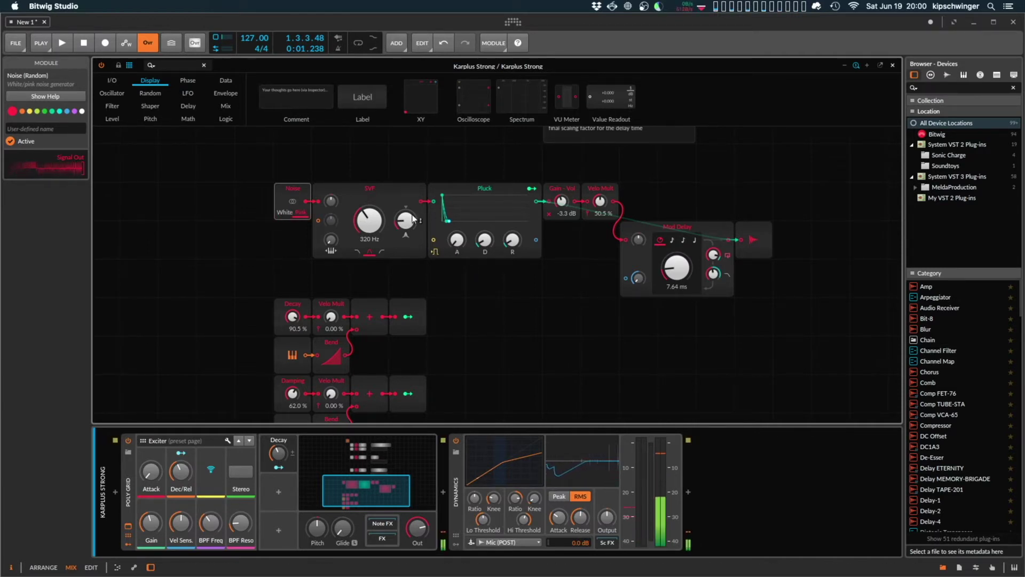
{"action": "left_click_drag", "start_coordinate": [369, 220], "coordinate": [369, 252]}
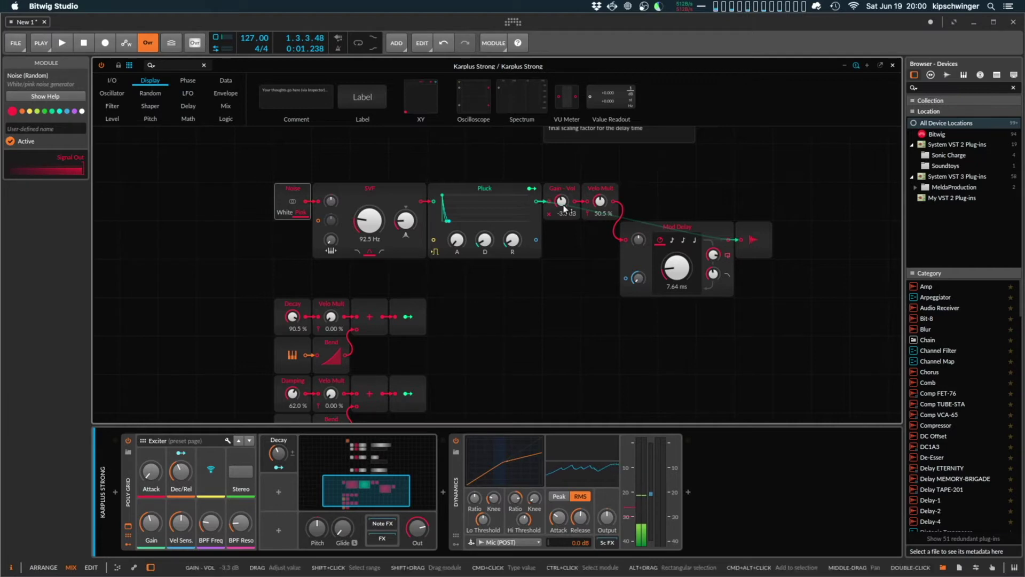
Step: Glance at the Audio Out module, then show Mod Delay's 7.64 ms settings in the Inspector
{"action": "left_click", "coordinate": [747, 239]}
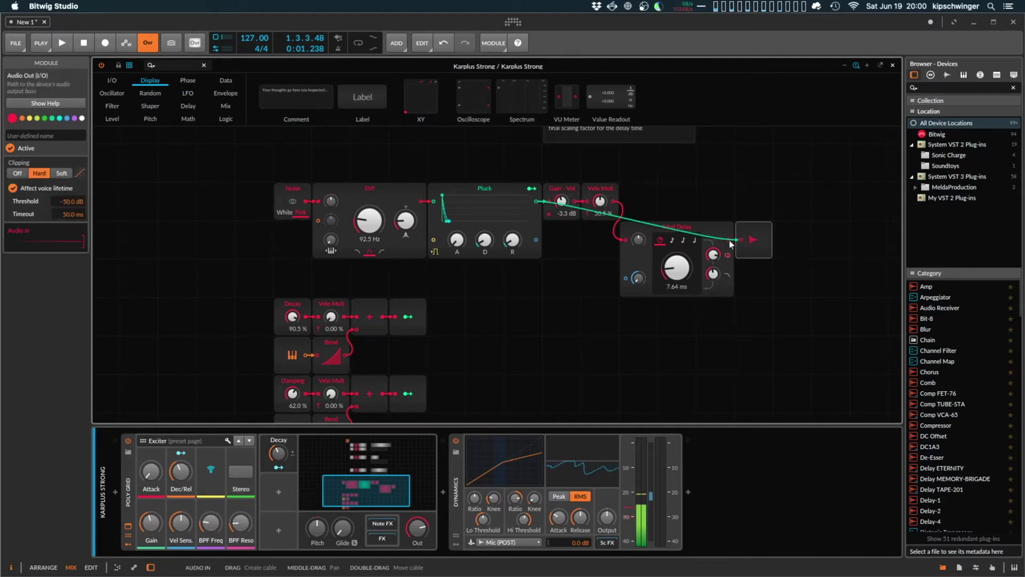
{"action": "left_click", "coordinate": [656, 226]}
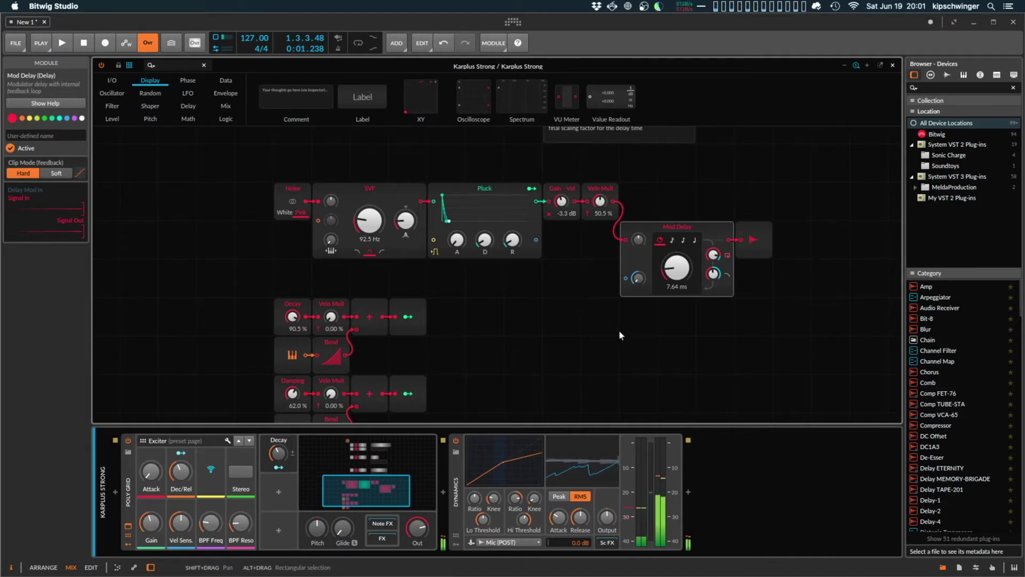
{"action": "scroll", "coordinate": [553, 308], "scroll_direction": "up", "scroll_amount": 10}
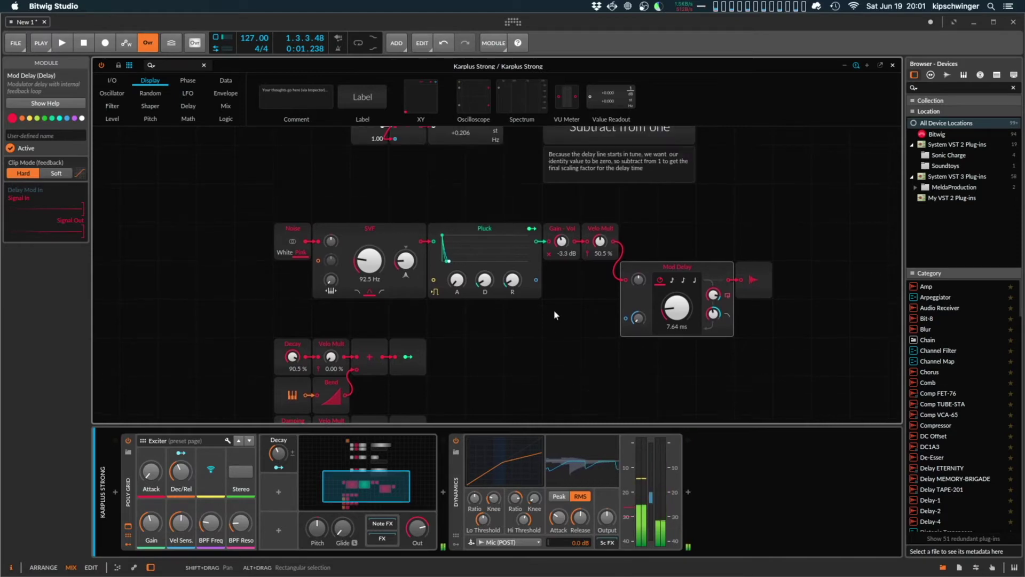
{"action": "left_click", "coordinate": [332, 179]}
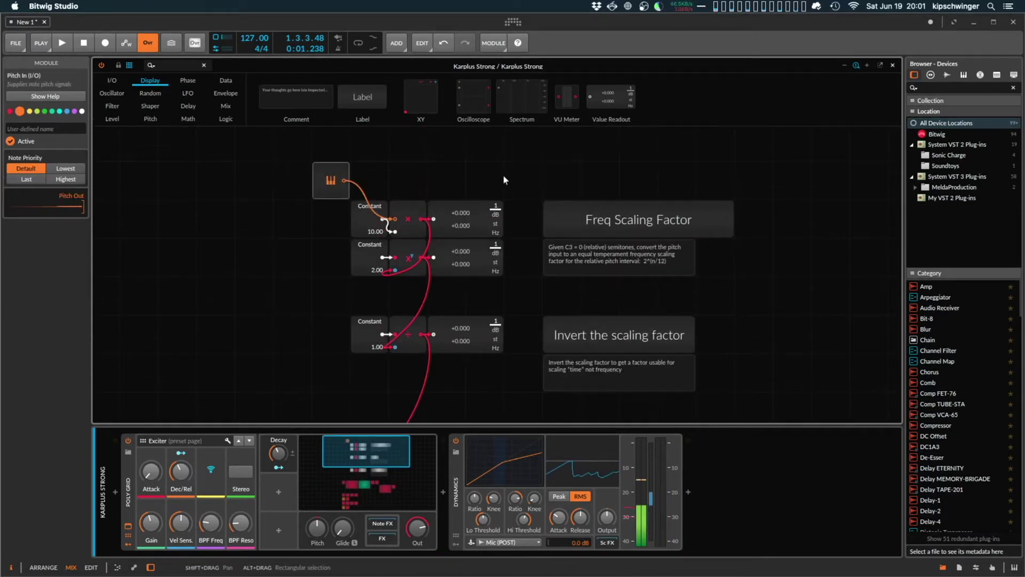
{"action": "scroll", "coordinate": [508, 250], "scroll_direction": "up", "scroll_amount": 5}
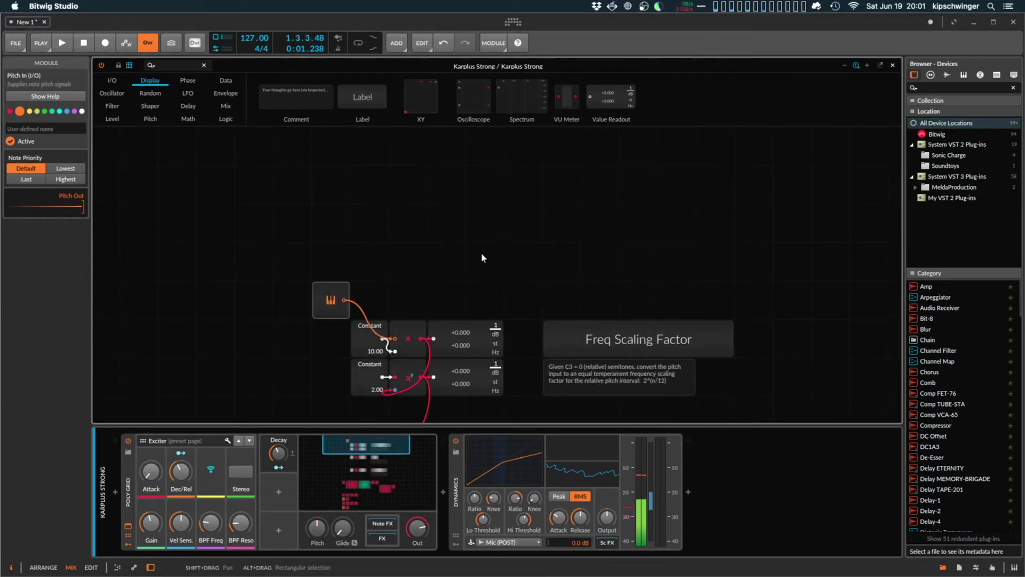
{"action": "scroll", "coordinate": [486, 283], "scroll_direction": "down", "scroll_amount": 15}
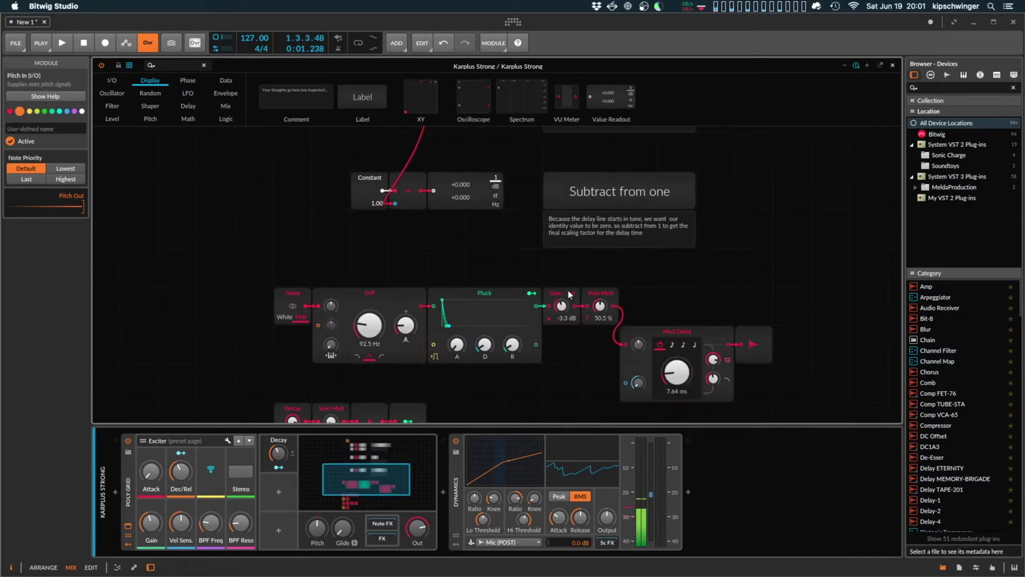
{"action": "left_click", "coordinate": [536, 365]}
{"action": "left_click", "coordinate": [533, 369]}
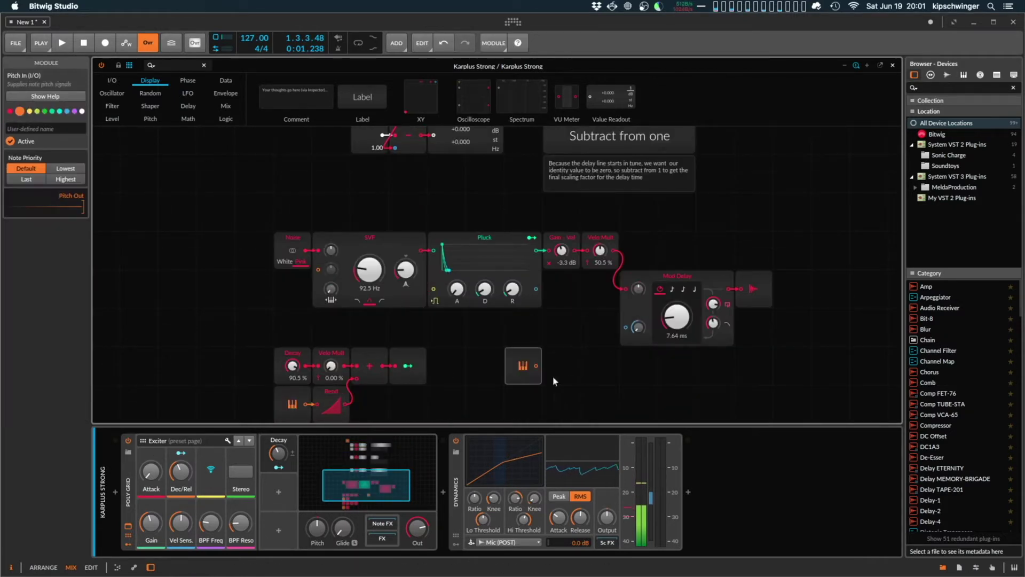
{"action": "left_click_drag", "start_coordinate": [535, 365], "coordinate": [627, 327]}
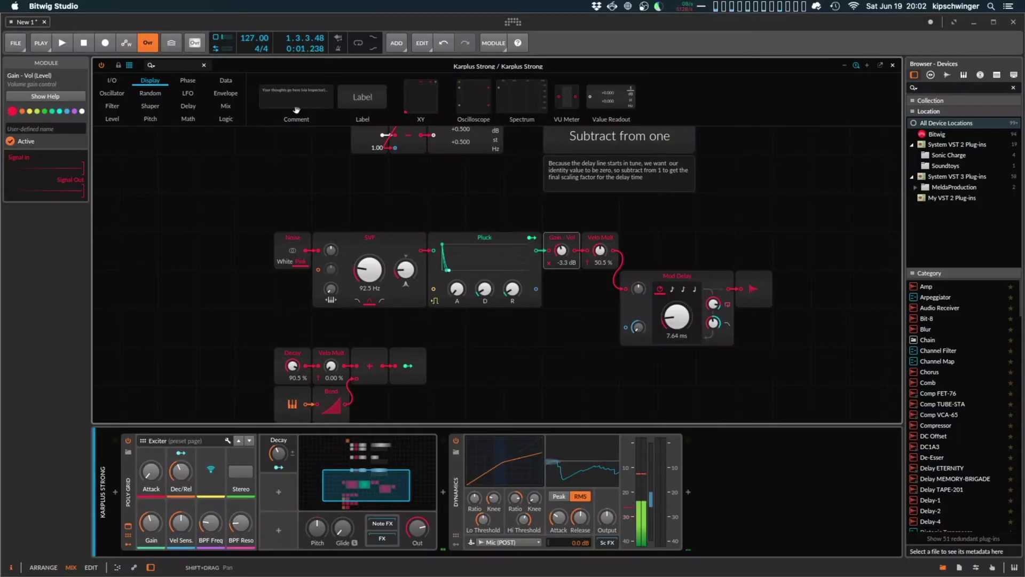
{"action": "type", "text": "const"}
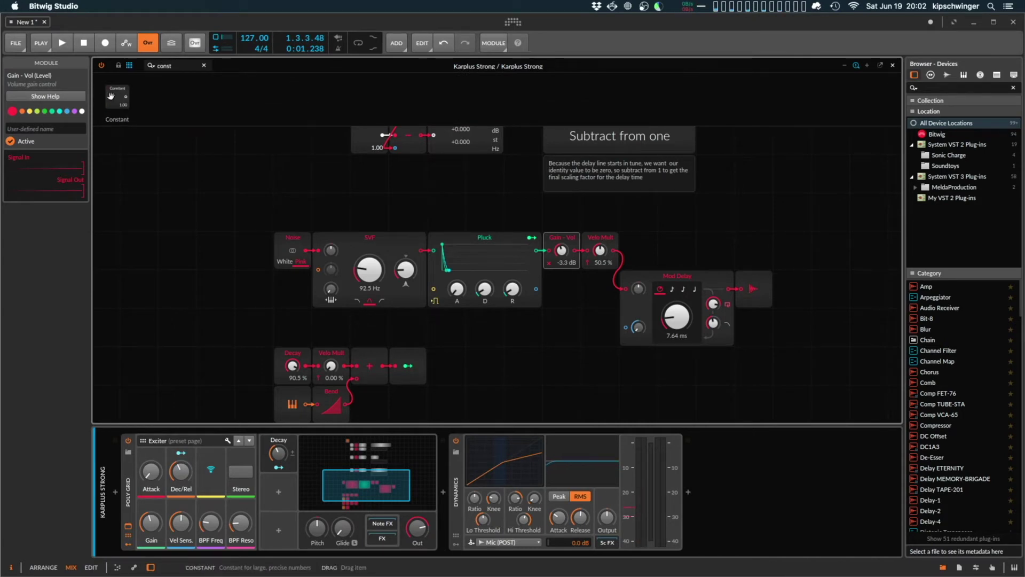
{"action": "left_click_drag", "start_coordinate": [117, 97], "coordinate": [607, 346]}
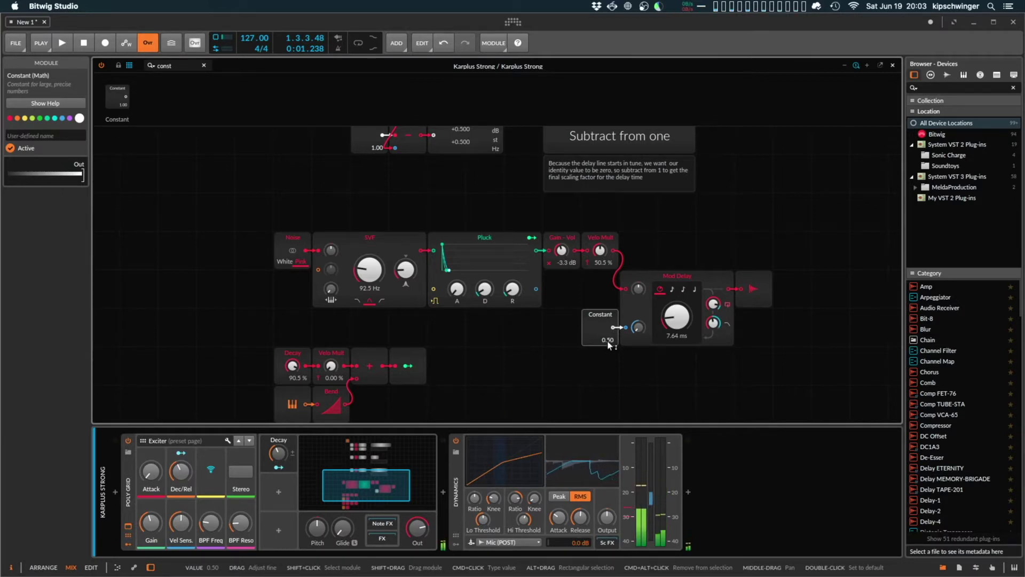
{"action": "left_click", "coordinate": [609, 342], "text": "super"}
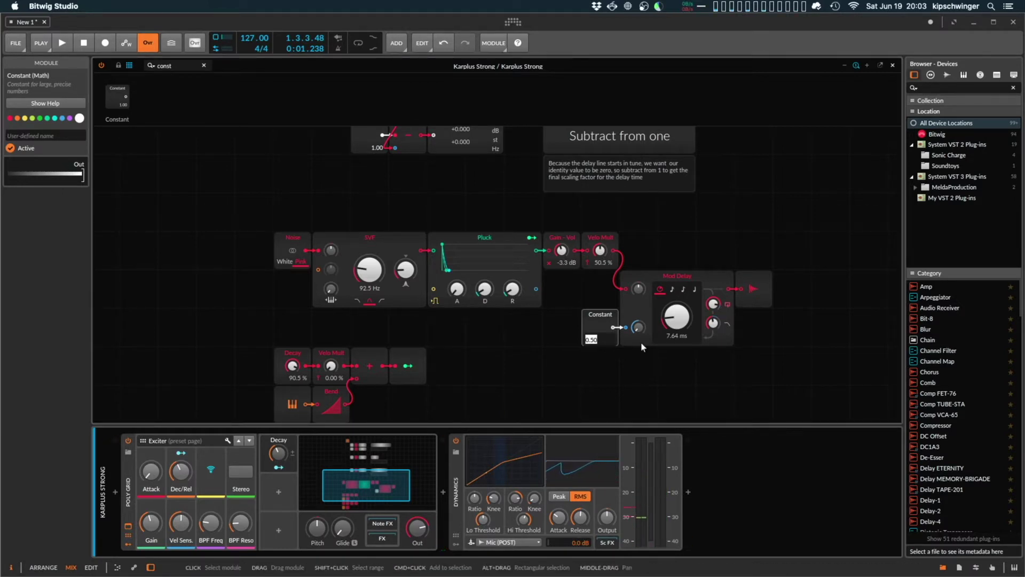
{"action": "type", "text": "1"}
{"action": "key", "text": "Return"}
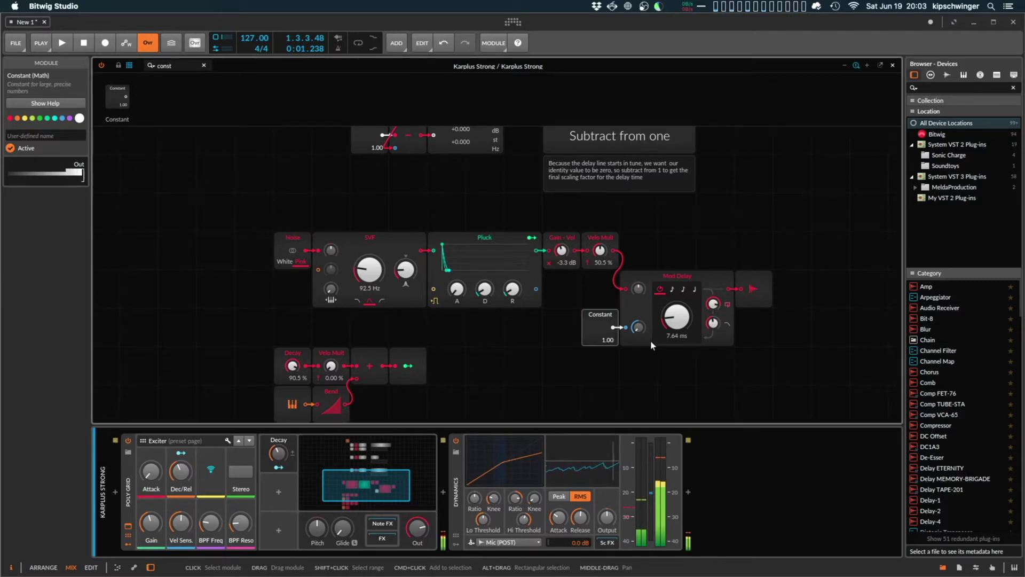
{"action": "double_click", "coordinate": [605, 341]}
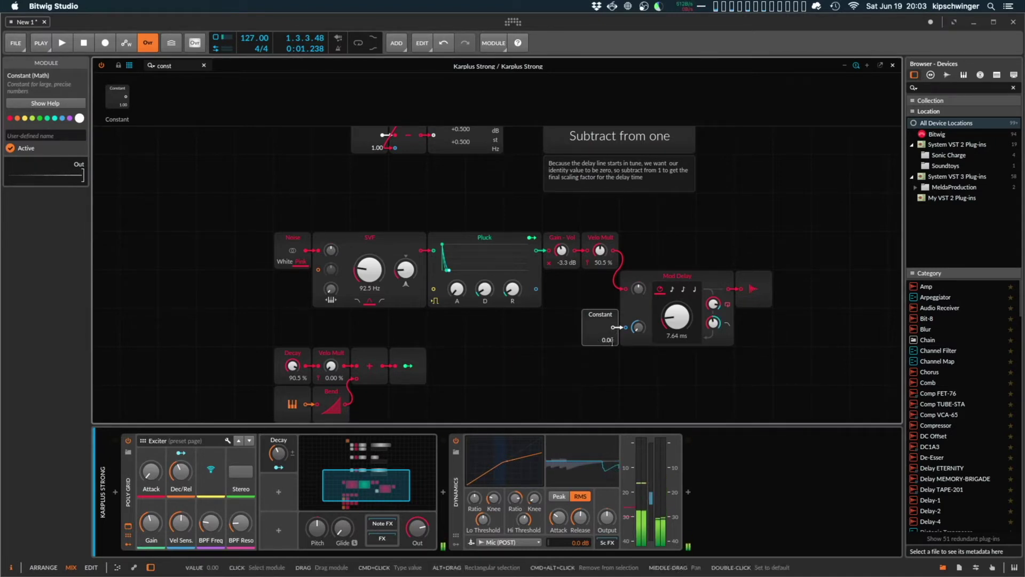
{"action": "left_click", "coordinate": [605, 341], "text": "super"}
{"action": "type", "text": "-1"}
{"action": "key", "text": "Return"}
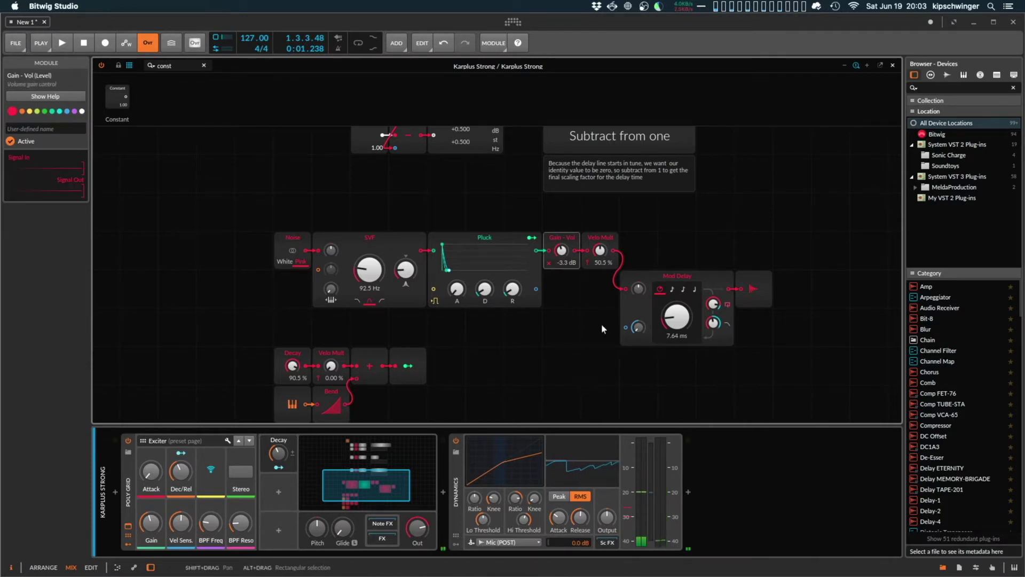
{"action": "key", "text": "Delete"}
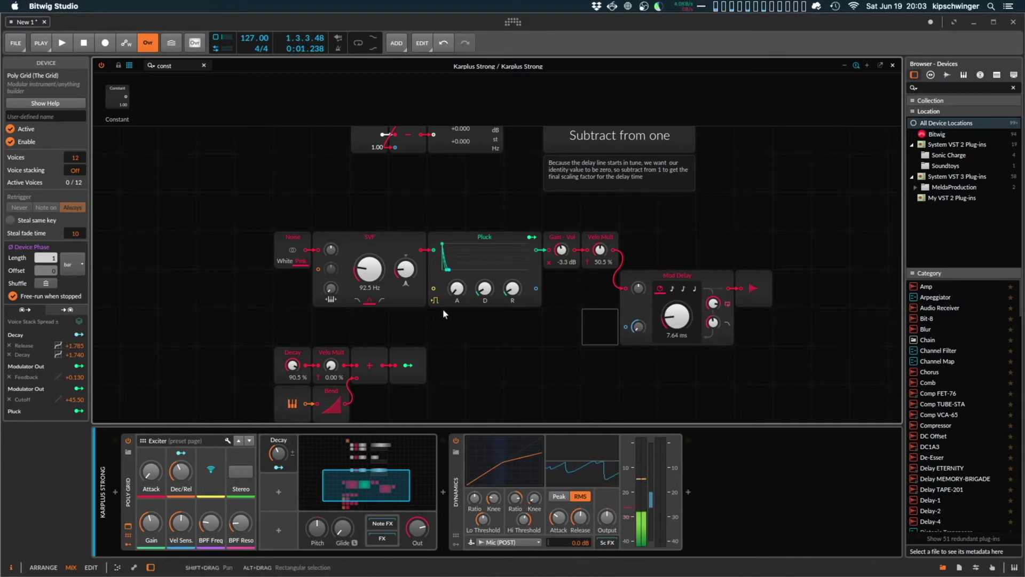
Step: Select Pitch In, slide the 10.00 Constant left beneath it, and inspect the top Value Readout
{"action": "scroll", "coordinate": [503, 293], "scroll_direction": "up", "scroll_amount": 8}
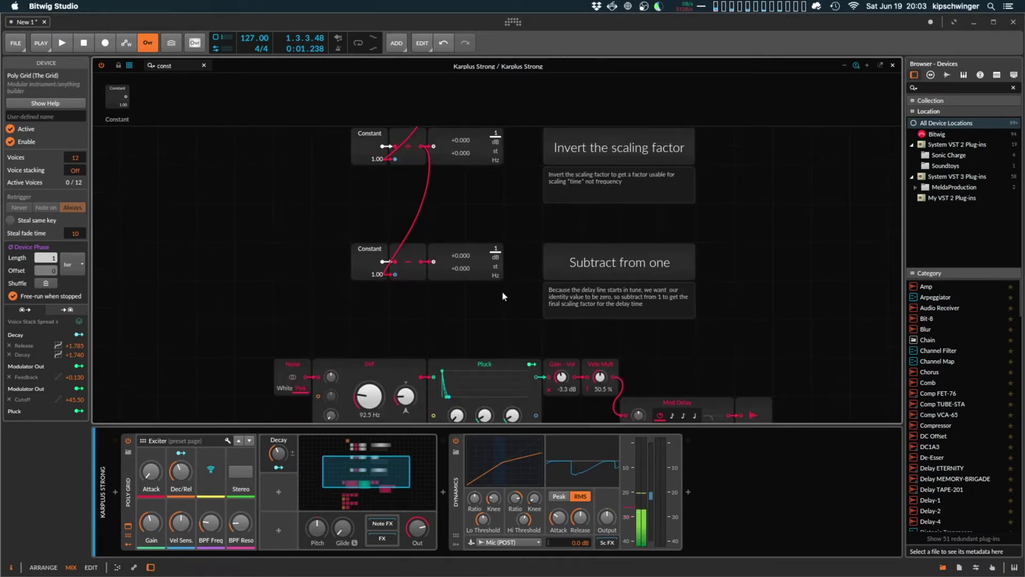
{"action": "scroll", "coordinate": [502, 290], "scroll_direction": "down", "scroll_amount": 8}
{"action": "scroll", "coordinate": [504, 287], "scroll_direction": "up", "scroll_amount": 4}
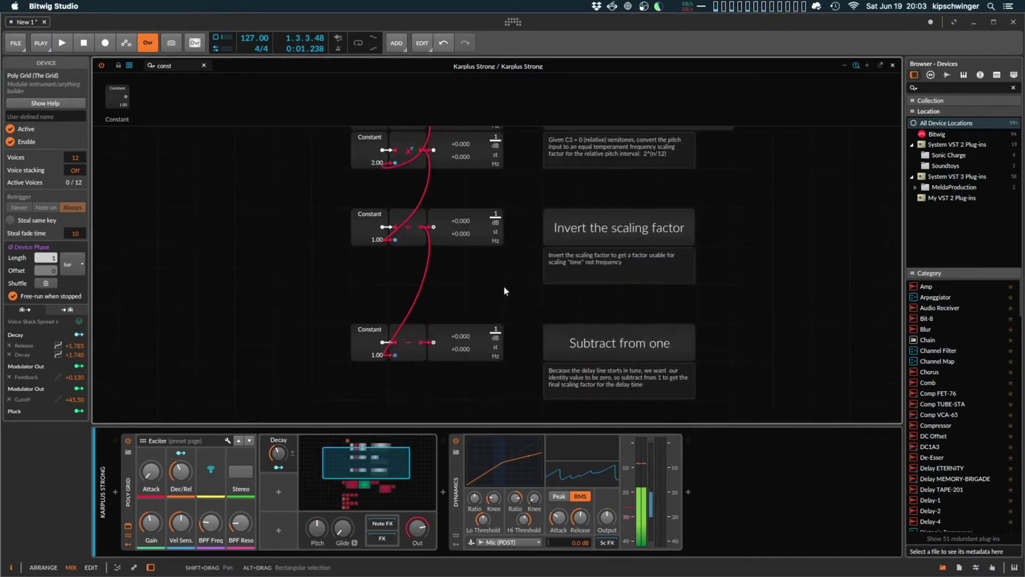
{"action": "scroll", "coordinate": [504, 282], "scroll_direction": "up", "scroll_amount": 10}
{"action": "scroll", "coordinate": [393, 248], "scroll_direction": "down", "scroll_amount": 3}
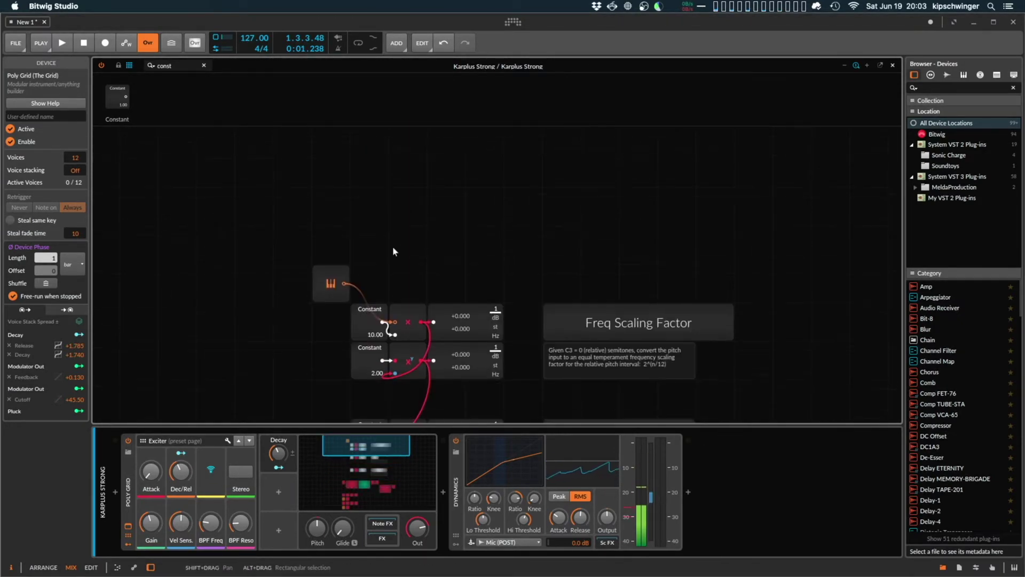
{"action": "left_click", "coordinate": [323, 274]}
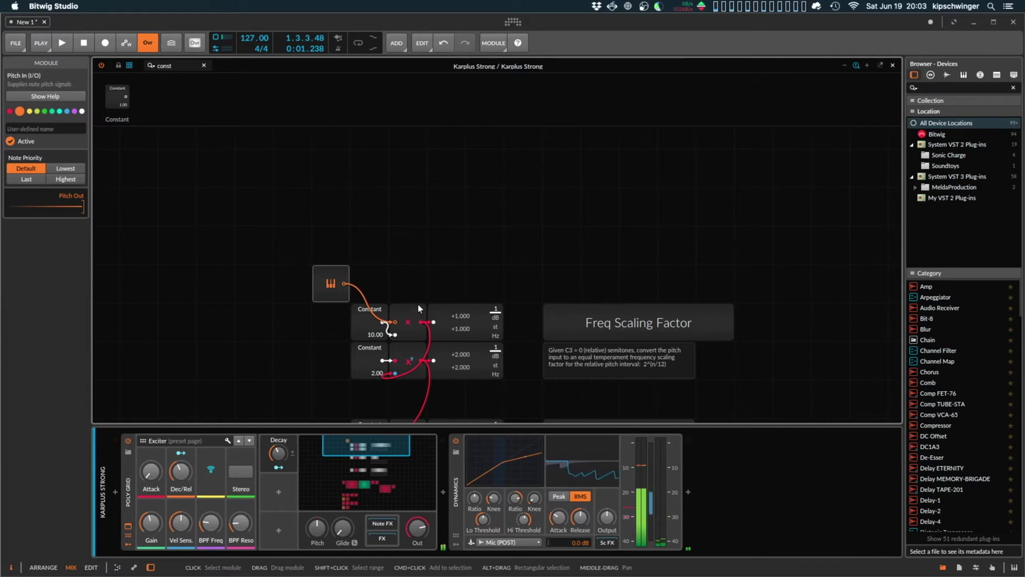
{"action": "scroll", "coordinate": [384, 259], "scroll_direction": "down", "scroll_amount": 3}
{"action": "mouse_move", "coordinate": [382, 255]}
{"action": "left_mouse_down"}
{"action": "mouse_move", "coordinate": [344, 255]}
{"action": "mouse_move", "coordinate": [395, 266]}
{"action": "left_mouse_up"}
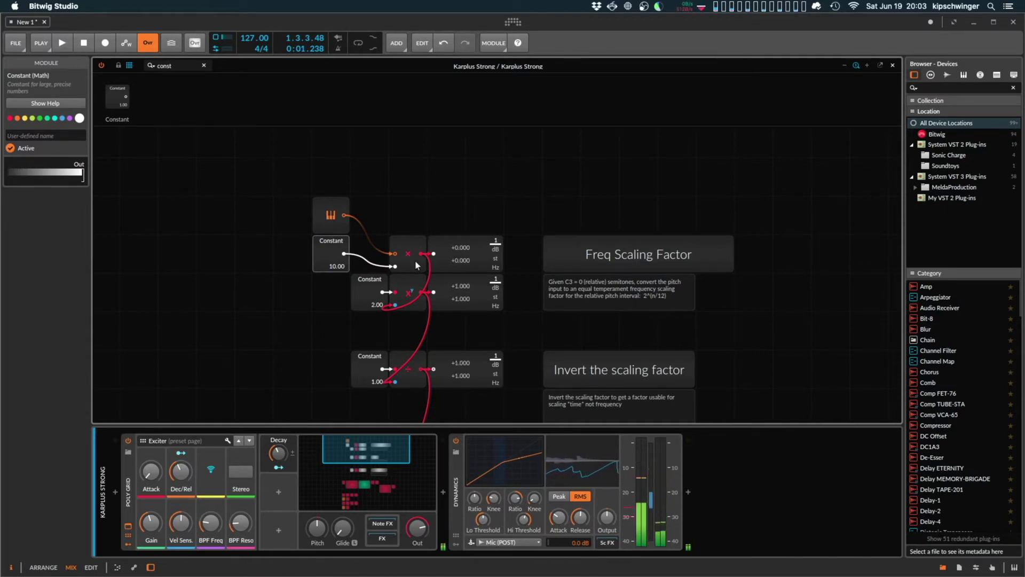
{"action": "left_click", "coordinate": [475, 238]}
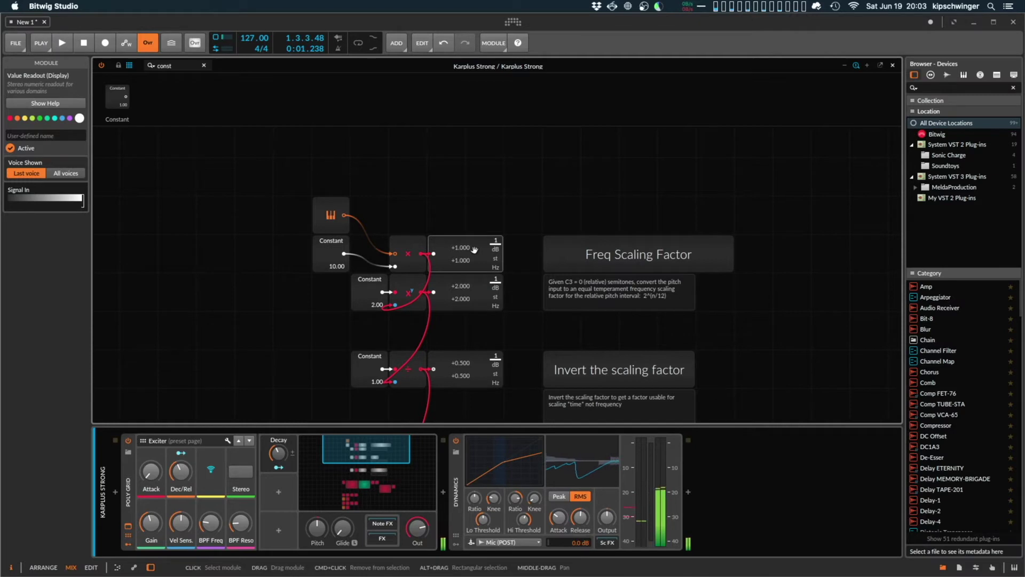
{"action": "scroll", "coordinate": [473, 254], "scroll_direction": "down", "scroll_amount": 5}
Step: Cable the divide output into Subtract from one, and that result into Mod Delay's lower modulation input
{"action": "scroll", "coordinate": [393, 352], "scroll_direction": "up", "scroll_amount": 3}
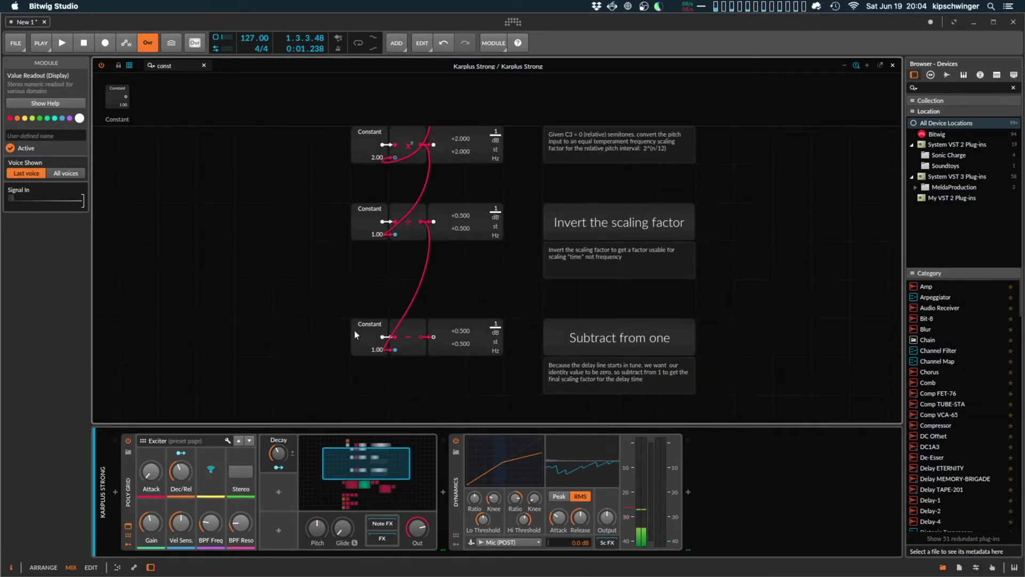
{"action": "left_click_drag", "start_coordinate": [393, 352], "coordinate": [423, 227]}
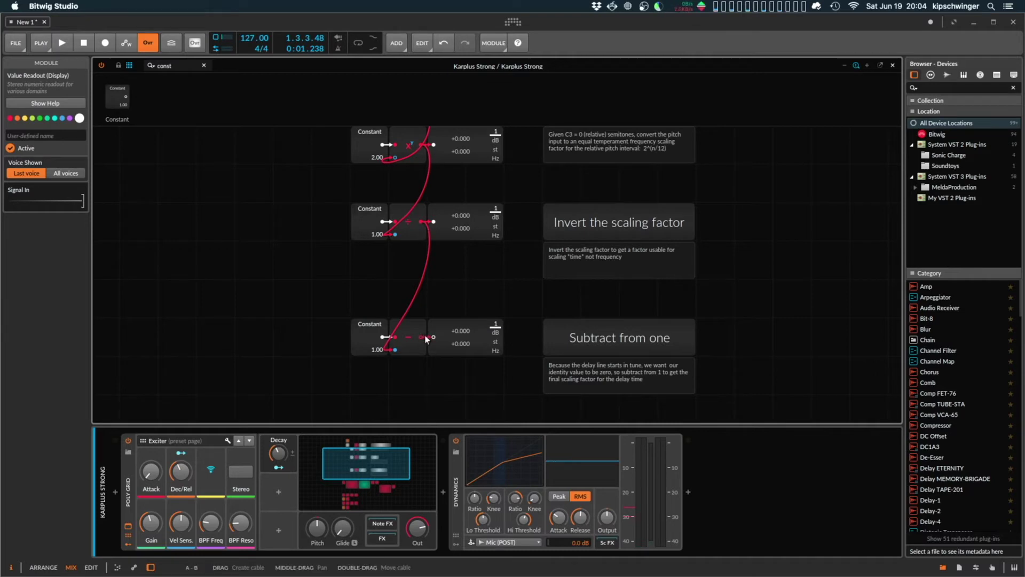
{"action": "left_click_drag", "start_coordinate": [431, 337], "coordinate": [625, 390]}
{"action": "scroll", "coordinate": [488, 250], "scroll_direction": "up", "scroll_amount": 4}
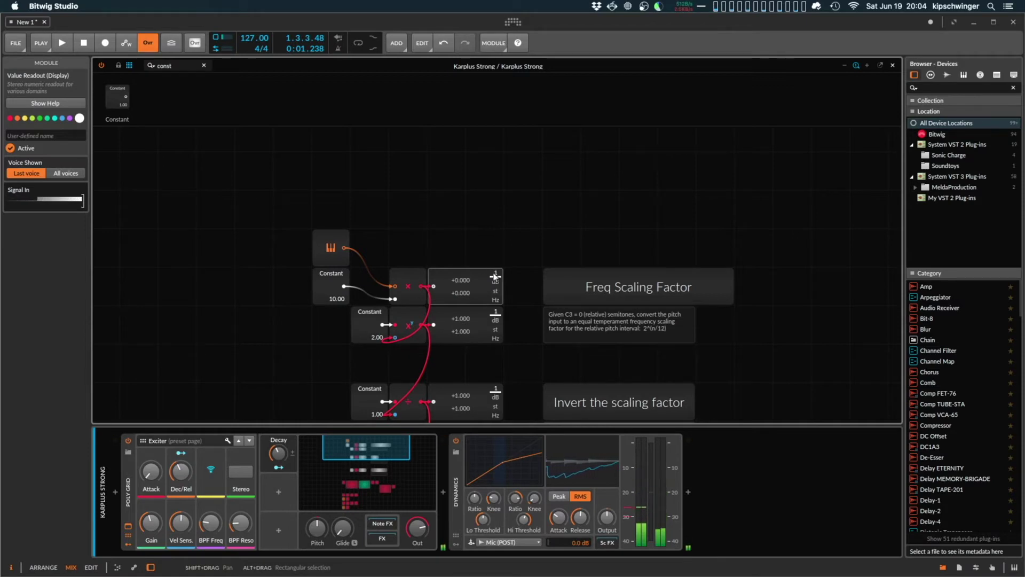
{"action": "scroll", "coordinate": [481, 224], "scroll_direction": "down", "scroll_amount": 1}
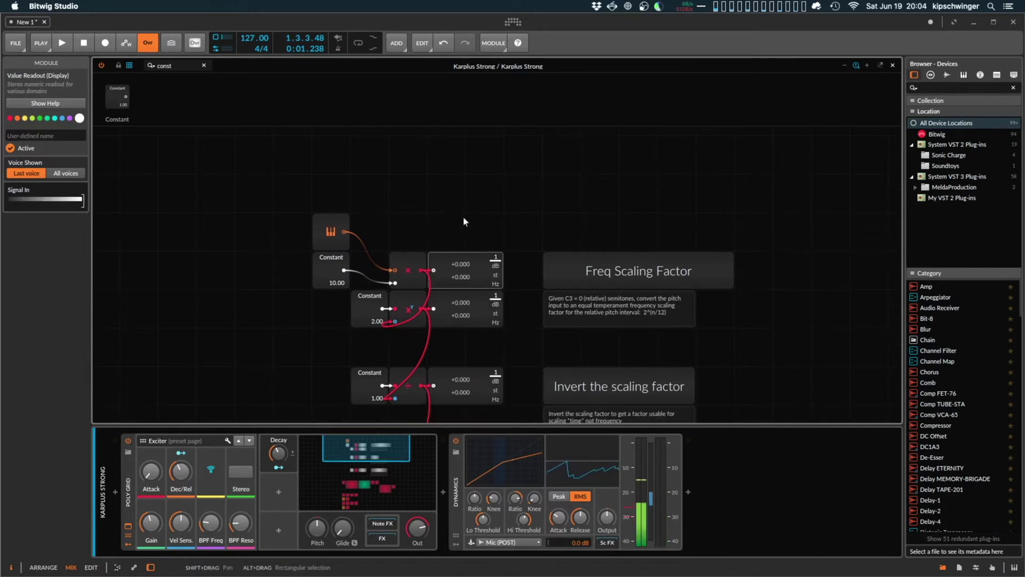
Step: Review the Freq Scaling Factor note, the 2.00 Constant, and the Value Readout's settings
{"action": "scroll", "coordinate": [464, 220], "scroll_direction": "down", "scroll_amount": 2}
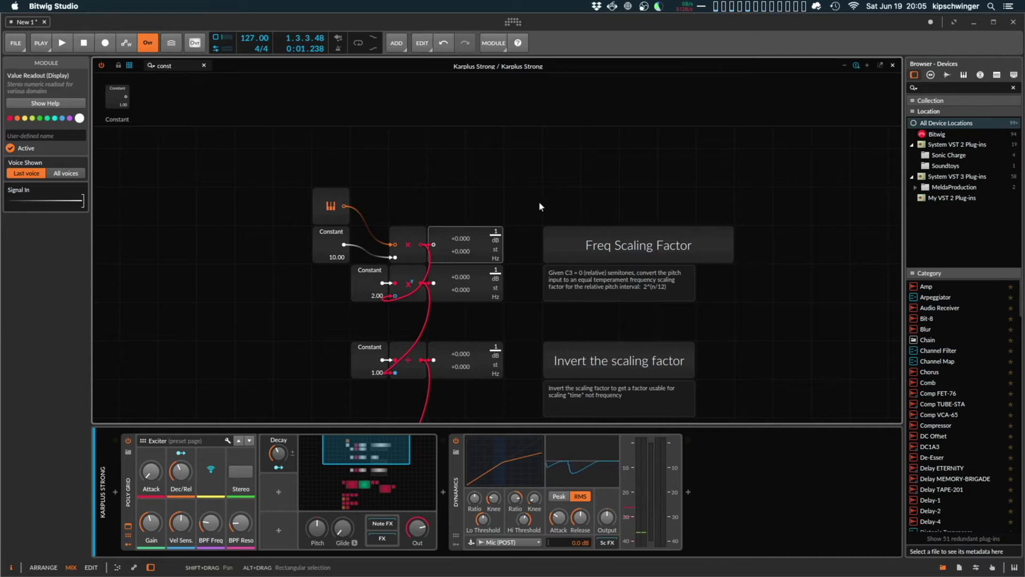
{"action": "left_click", "coordinate": [675, 286]}
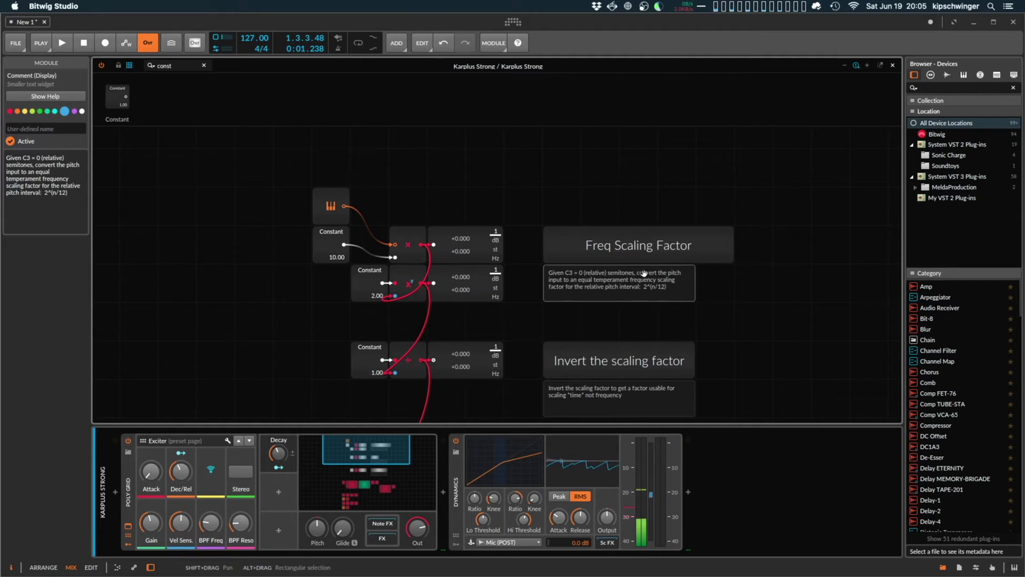
{"action": "scroll", "coordinate": [546, 261], "scroll_direction": "down", "scroll_amount": 2}
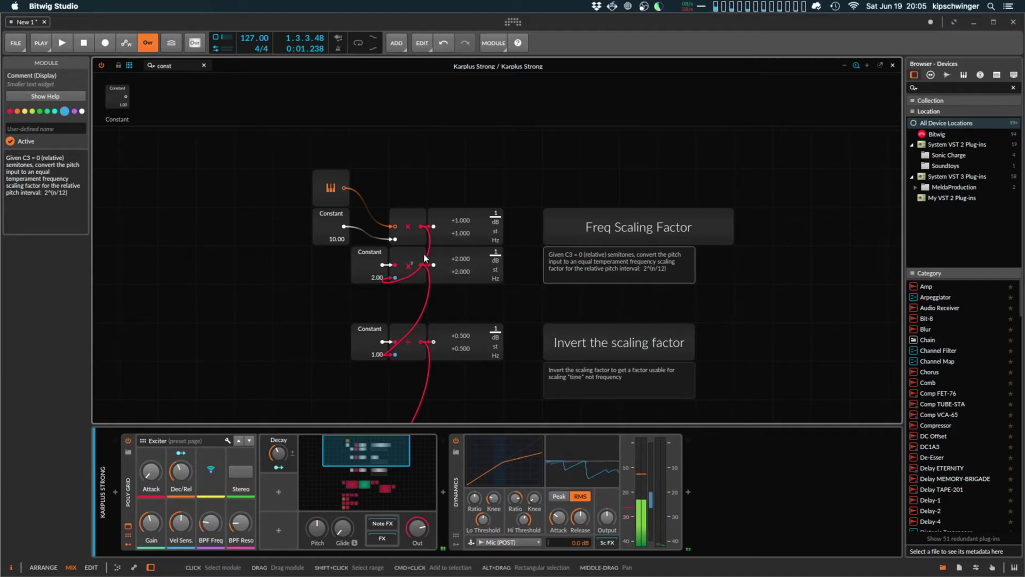
{"action": "left_click", "coordinate": [392, 272]}
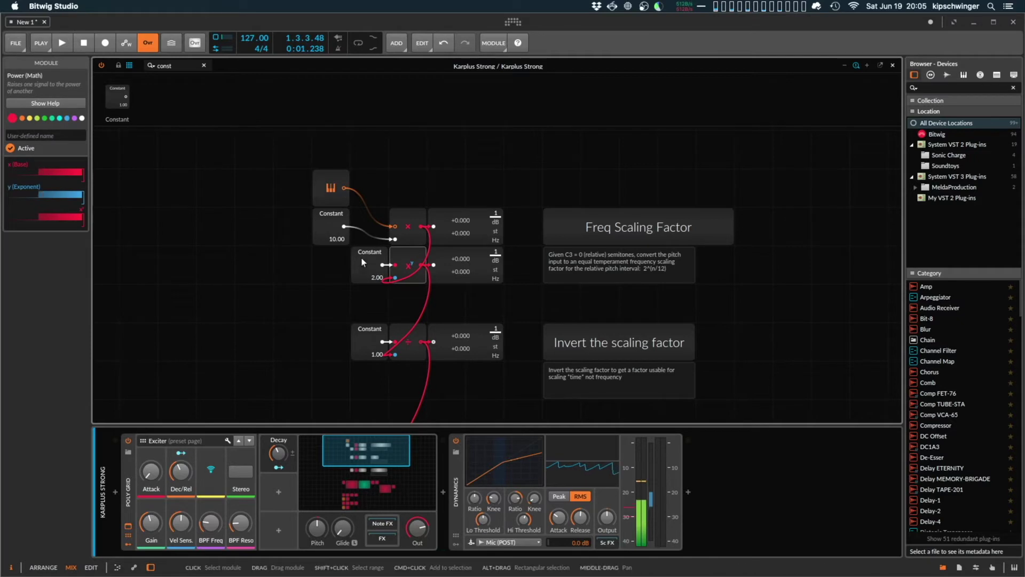
{"action": "left_click", "coordinate": [465, 264]}
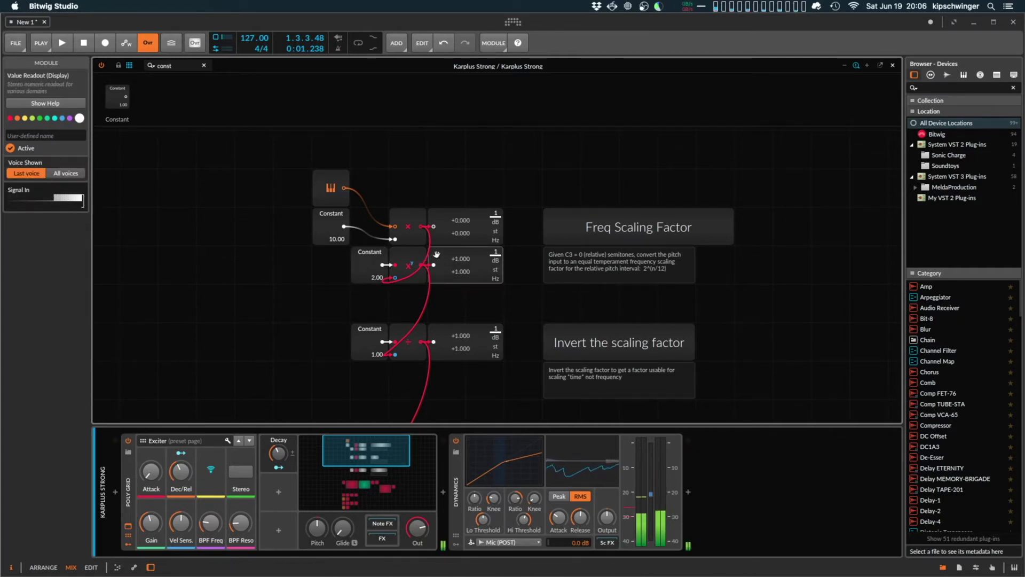
{"action": "scroll", "coordinate": [485, 263], "scroll_direction": "down", "scroll_amount": 3}
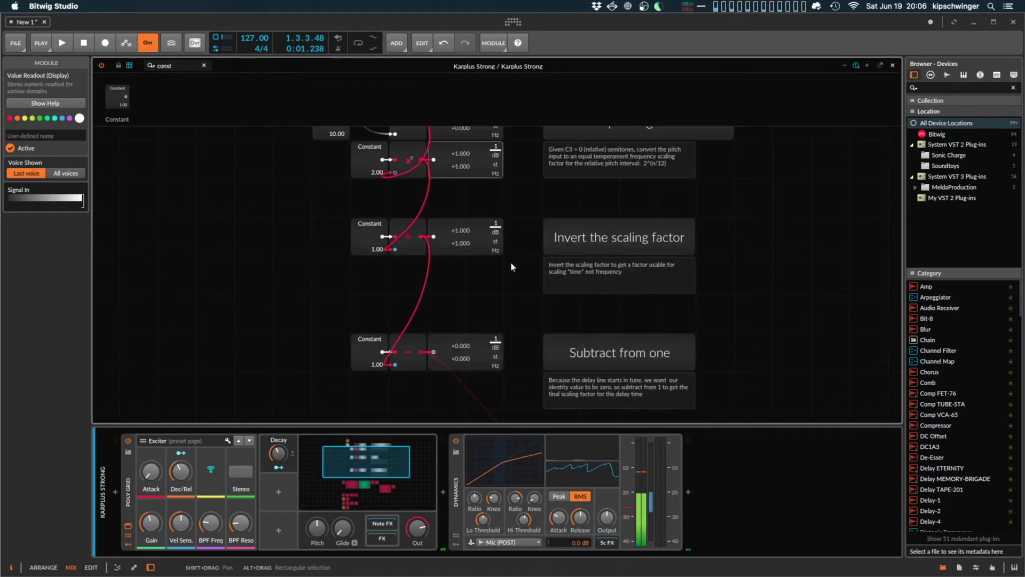
Step: Clear the module selection and re-inspect the value readout
{"action": "scroll", "coordinate": [510, 262], "scroll_direction": "down", "scroll_amount": 5}
{"action": "scroll", "coordinate": [511, 265], "scroll_direction": "up", "scroll_amount": 10}
{"action": "scroll", "coordinate": [510, 262], "scroll_direction": "down", "scroll_amount": 2}
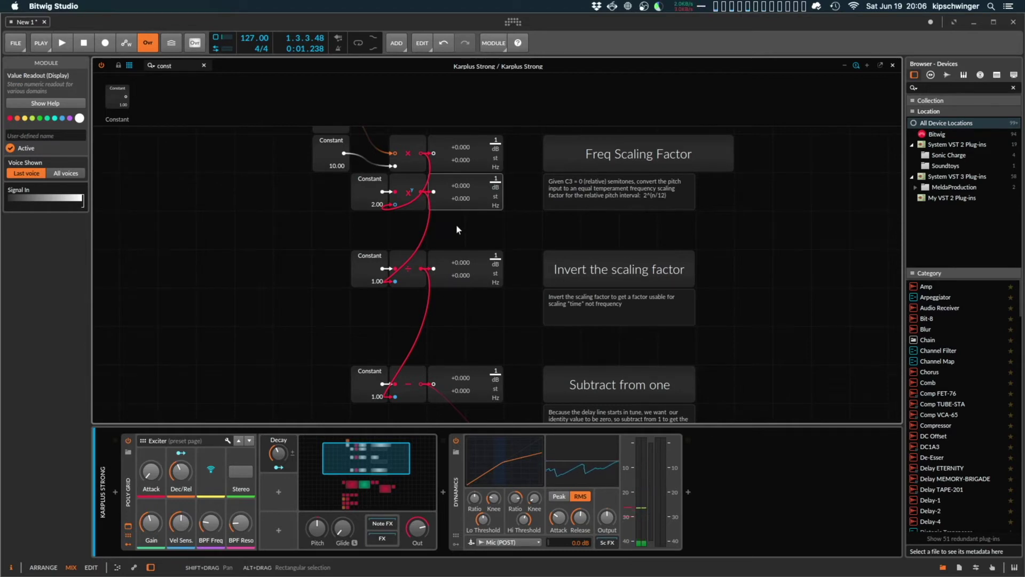
{"action": "scroll", "coordinate": [458, 226], "scroll_direction": "down", "scroll_amount": 2}
{"action": "scroll", "coordinate": [463, 234], "scroll_direction": "down", "scroll_amount": 4}
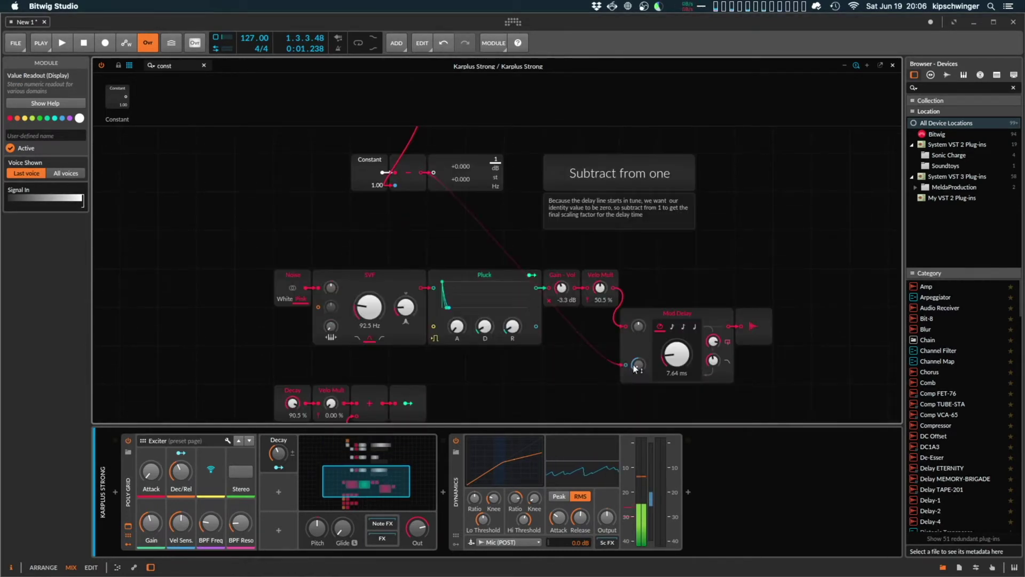
{"action": "scroll", "coordinate": [635, 367], "scroll_direction": "up", "scroll_amount": 3}
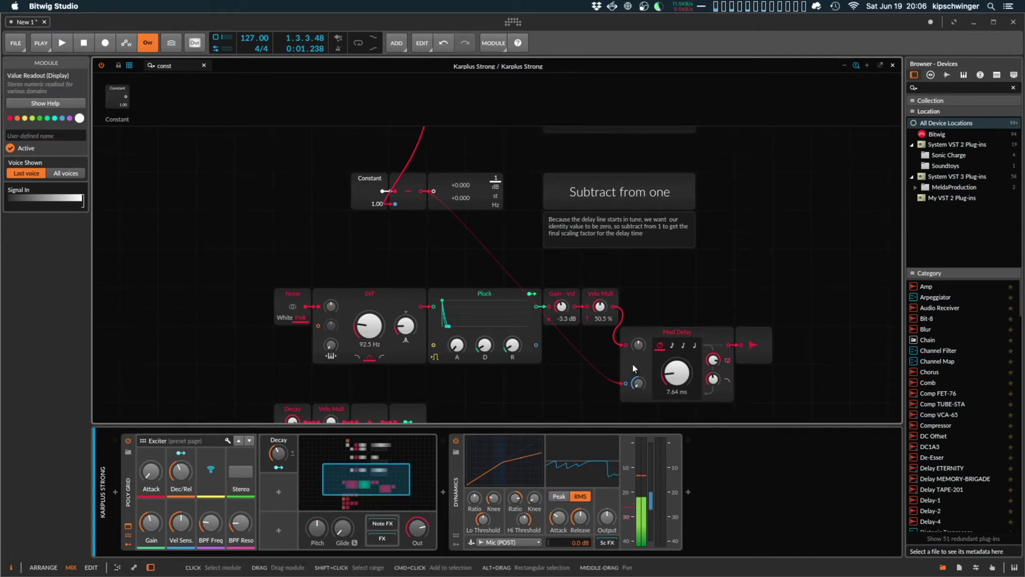
{"action": "scroll", "coordinate": [407, 312], "scroll_direction": "up", "scroll_amount": 3}
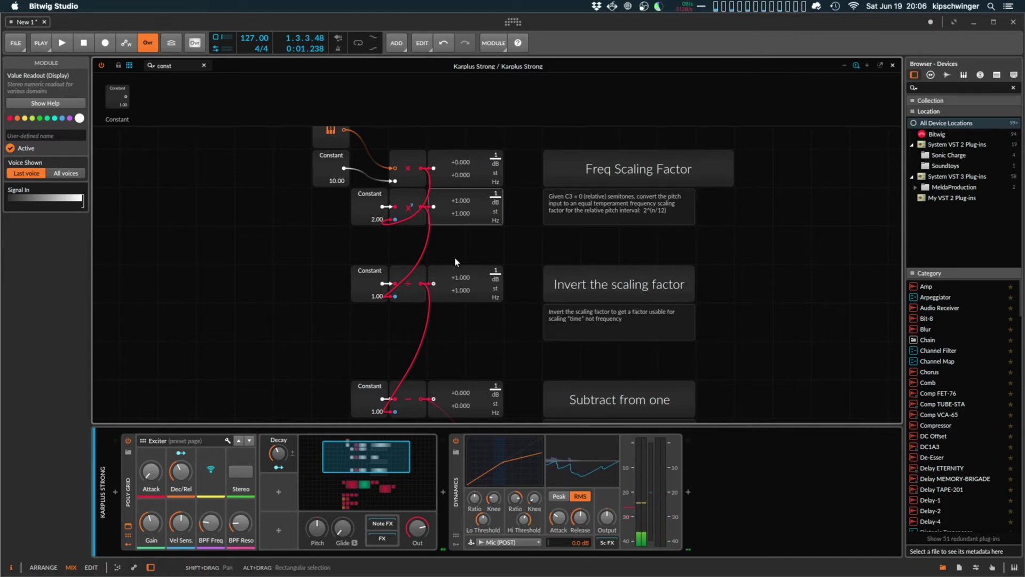
{"action": "scroll", "coordinate": [455, 257], "scroll_direction": "down", "scroll_amount": 5}
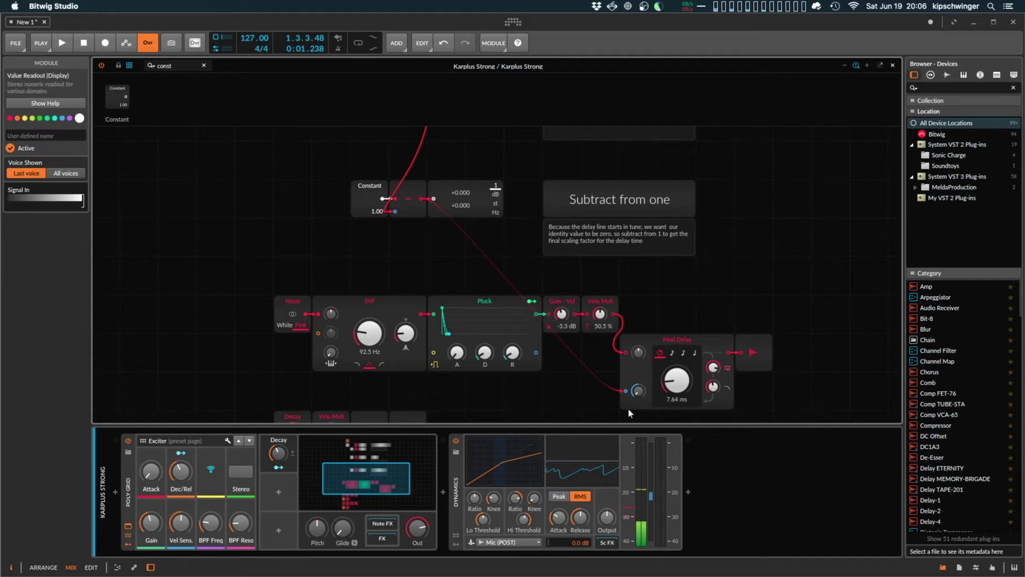
{"action": "scroll", "coordinate": [427, 306], "scroll_direction": "up", "scroll_amount": 5}
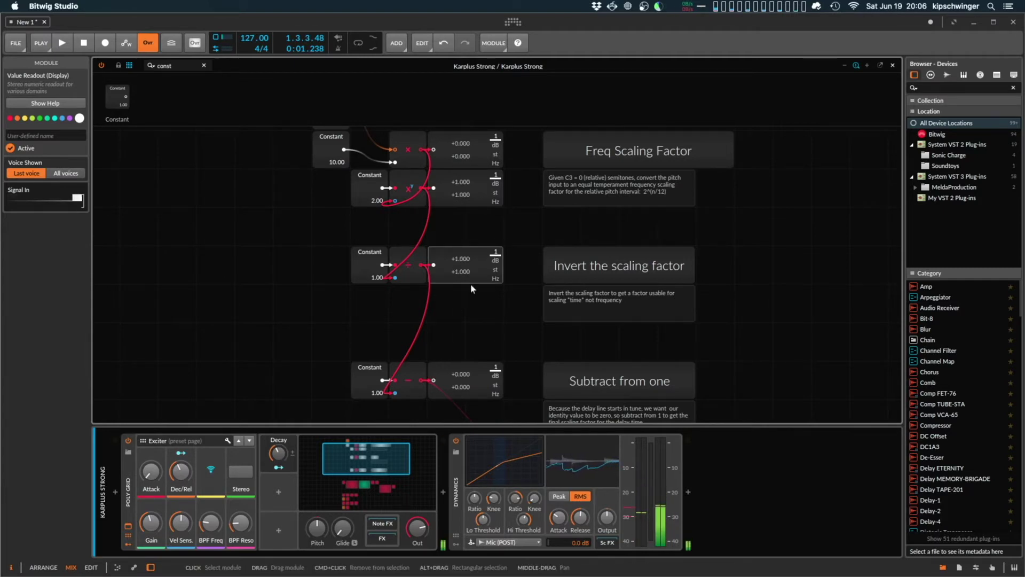
{"action": "left_click", "coordinate": [470, 303]}
{"action": "scroll", "coordinate": [448, 283], "scroll_direction": "down", "scroll_amount": 4}
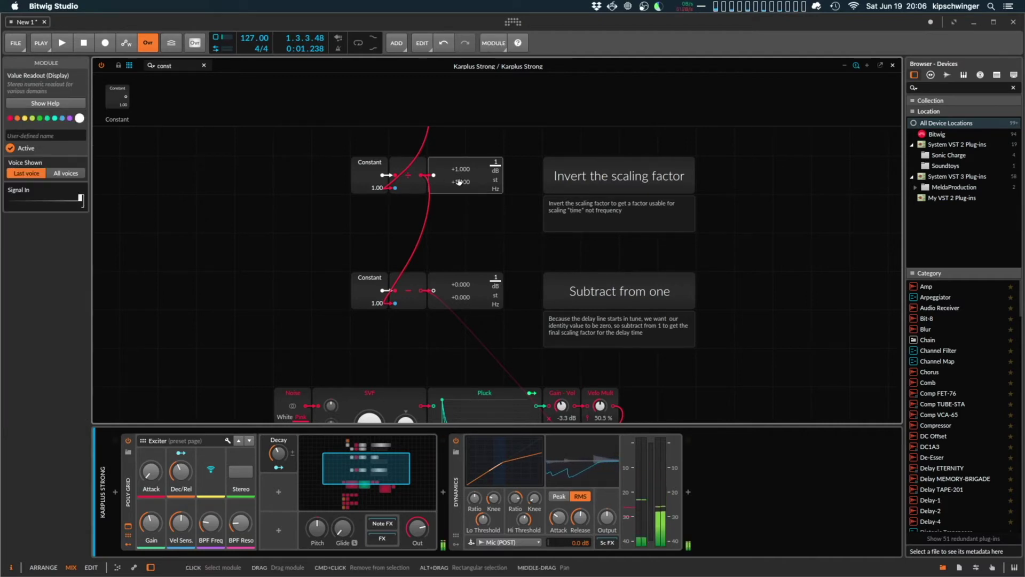
{"action": "left_click", "coordinate": [460, 185]}
Step: Replace Mod Delay's lower-input cable with one from the Subtract from one output
{"action": "scroll", "coordinate": [465, 197], "scroll_direction": "down", "scroll_amount": 1}
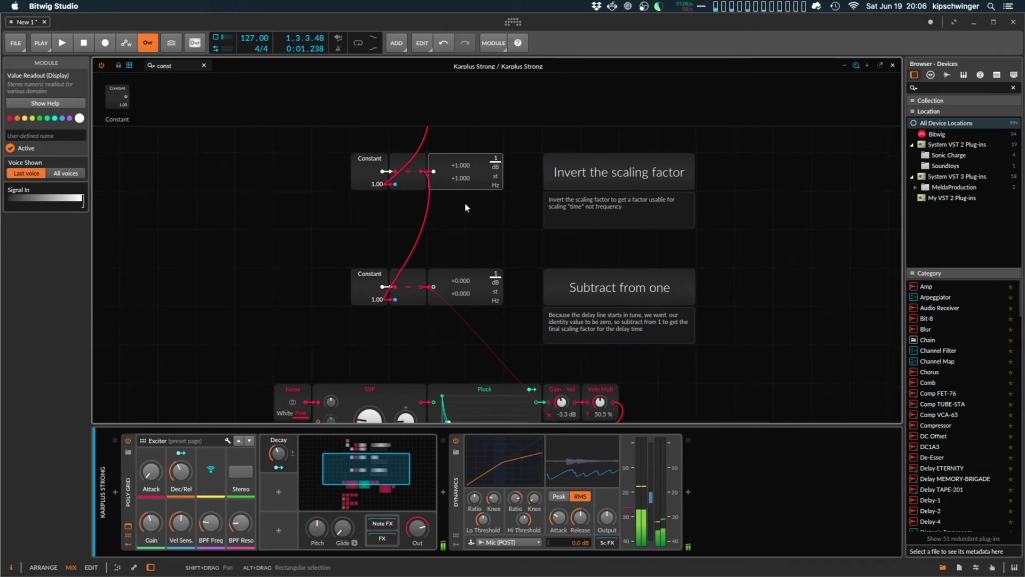
{"action": "scroll", "coordinate": [462, 164], "scroll_direction": "down", "scroll_amount": 1}
{"action": "scroll", "coordinate": [479, 210], "scroll_direction": "down", "scroll_amount": 6}
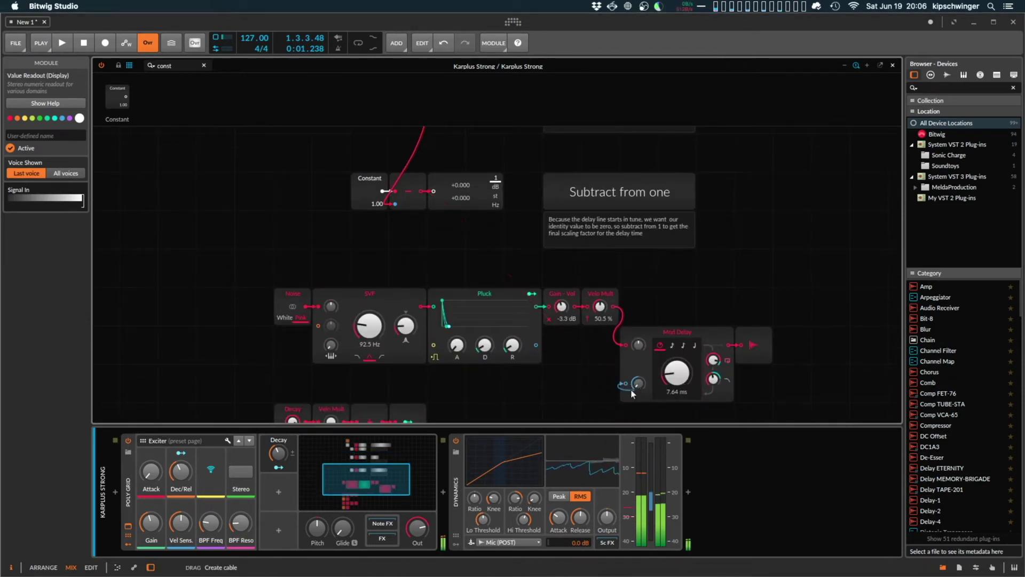
{"action": "left_click", "coordinate": [627, 384], "text": "alt"}
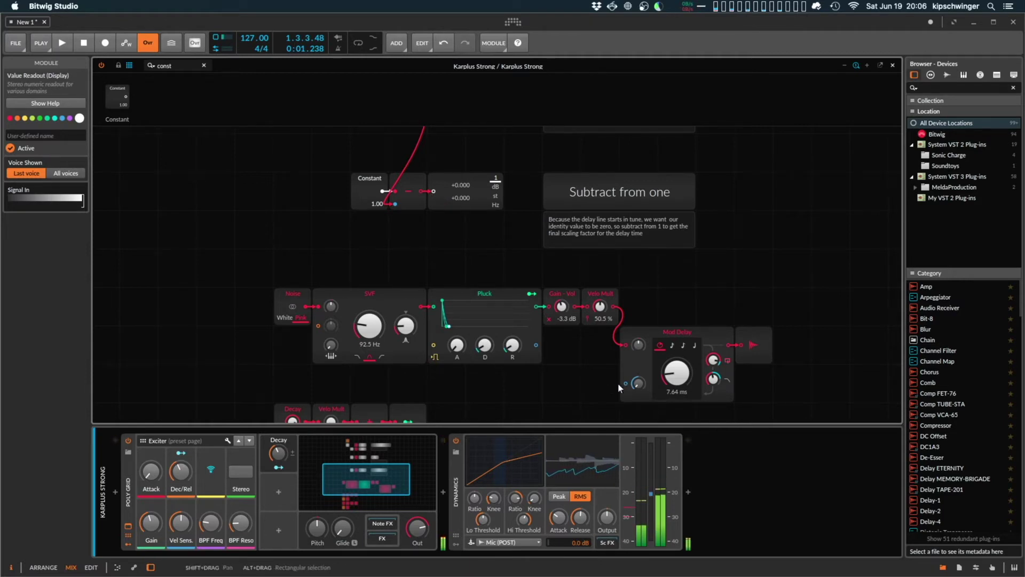
{"action": "scroll", "coordinate": [395, 250], "scroll_direction": "up", "scroll_amount": 3}
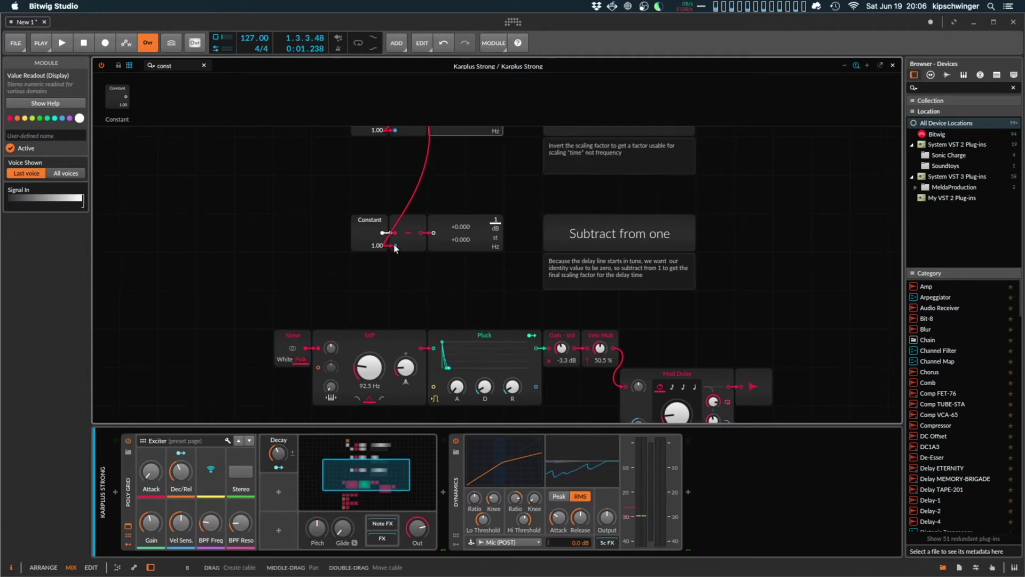
{"action": "left_click_drag", "start_coordinate": [433, 233], "coordinate": [625, 229]}
{"action": "scroll", "coordinate": [630, 374], "scroll_direction": "down", "scroll_amount": 10}
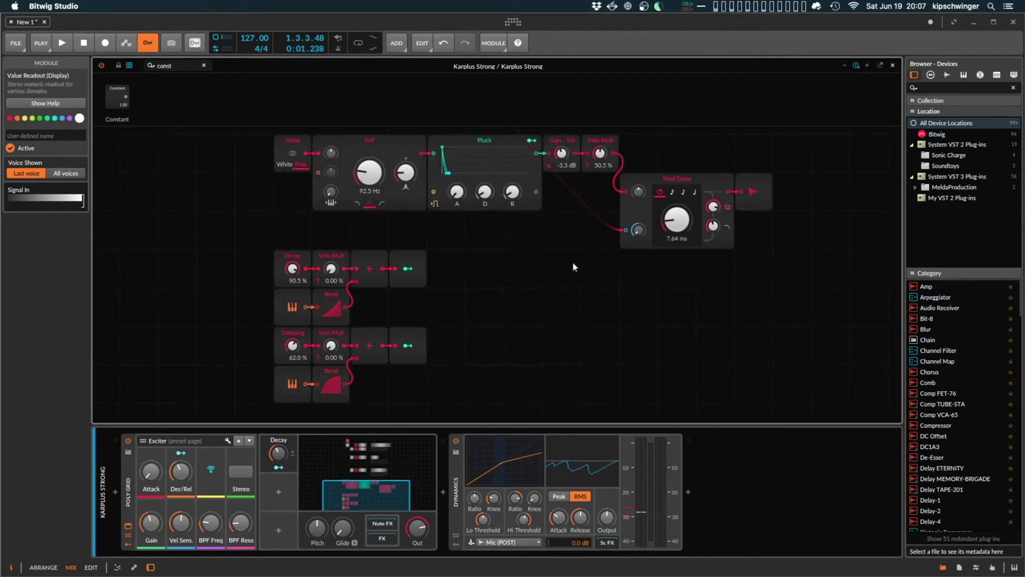
{"action": "scroll", "coordinate": [573, 262], "scroll_direction": "up", "scroll_amount": 10}
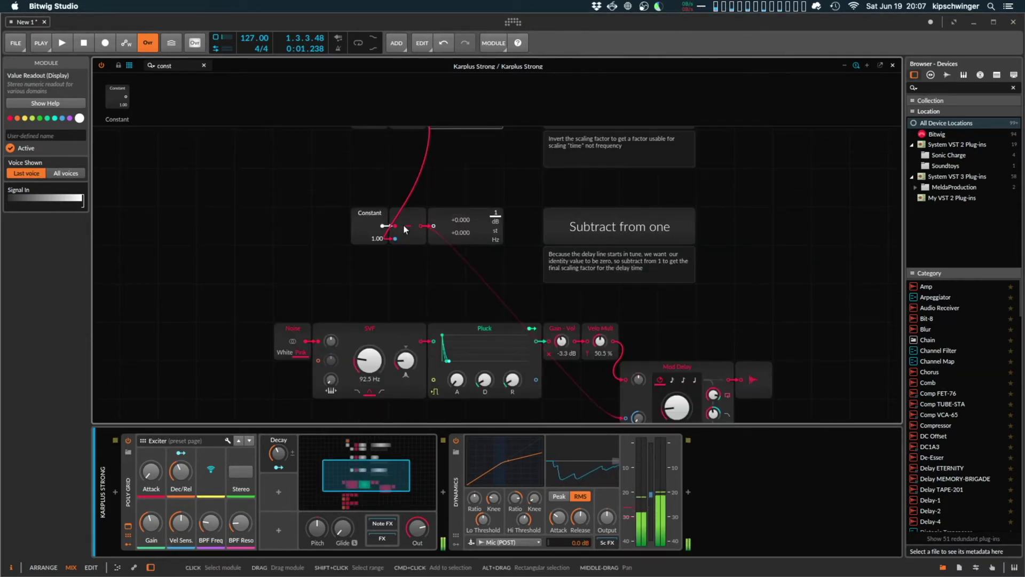
{"action": "scroll", "coordinate": [460, 214], "scroll_direction": "up", "scroll_amount": 5}
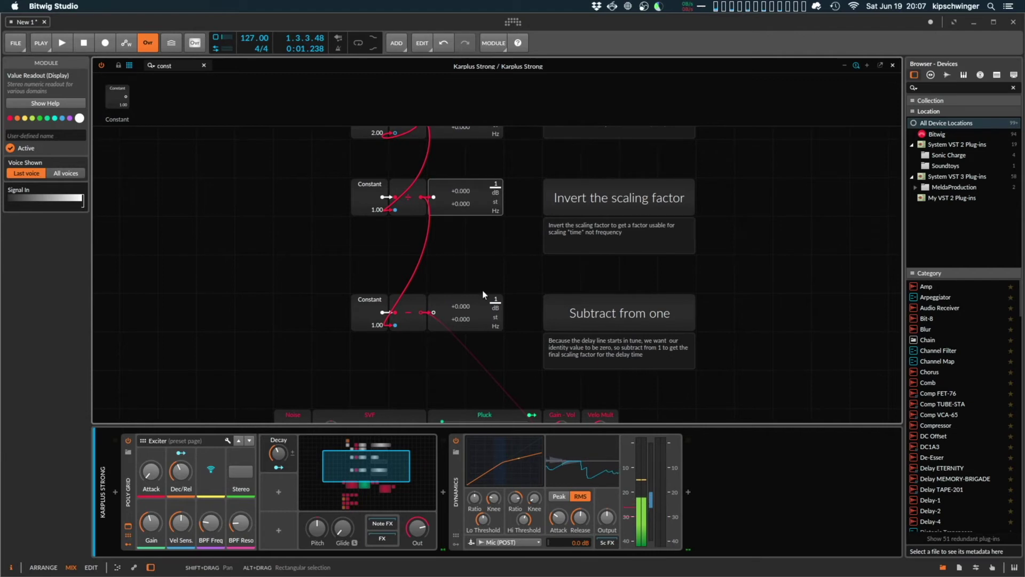
{"action": "scroll", "coordinate": [485, 289], "scroll_direction": "down", "scroll_amount": 5}
{"action": "scroll", "coordinate": [453, 307], "scroll_direction": "up", "scroll_amount": 4}
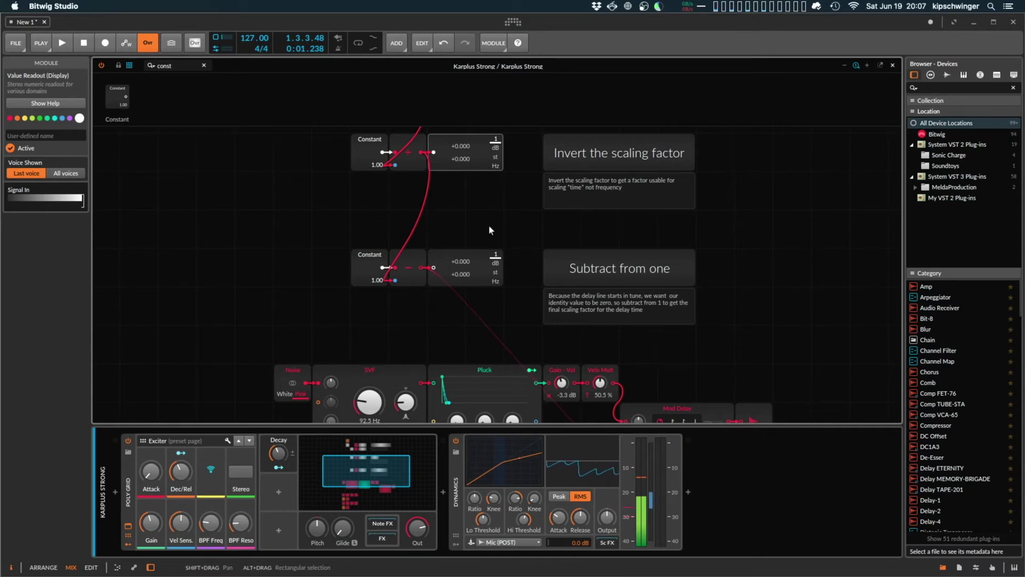
{"action": "scroll", "coordinate": [489, 231], "scroll_direction": "down", "scroll_amount": 3}
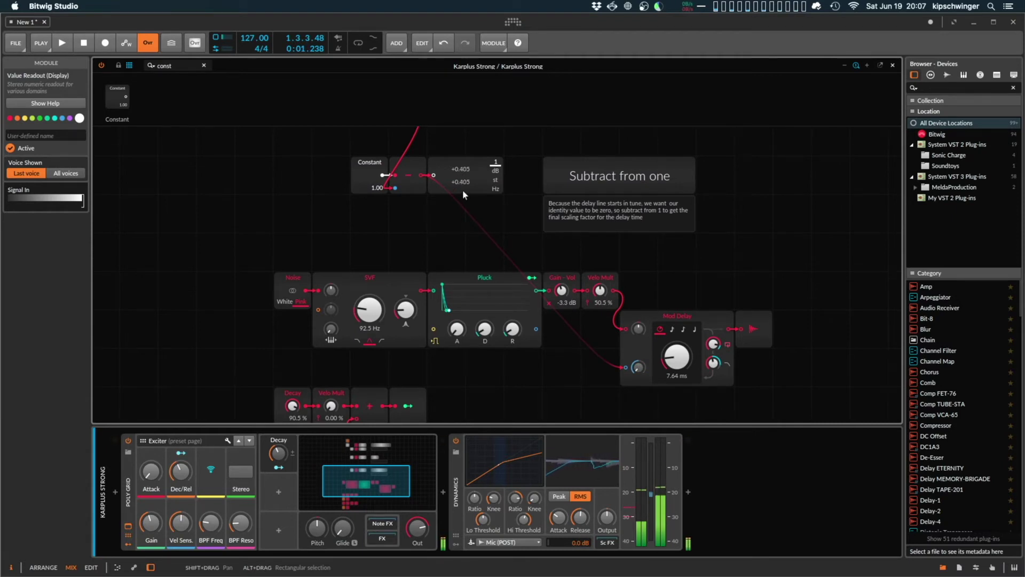
{"action": "scroll", "coordinate": [468, 205], "scroll_direction": "up", "scroll_amount": 1}
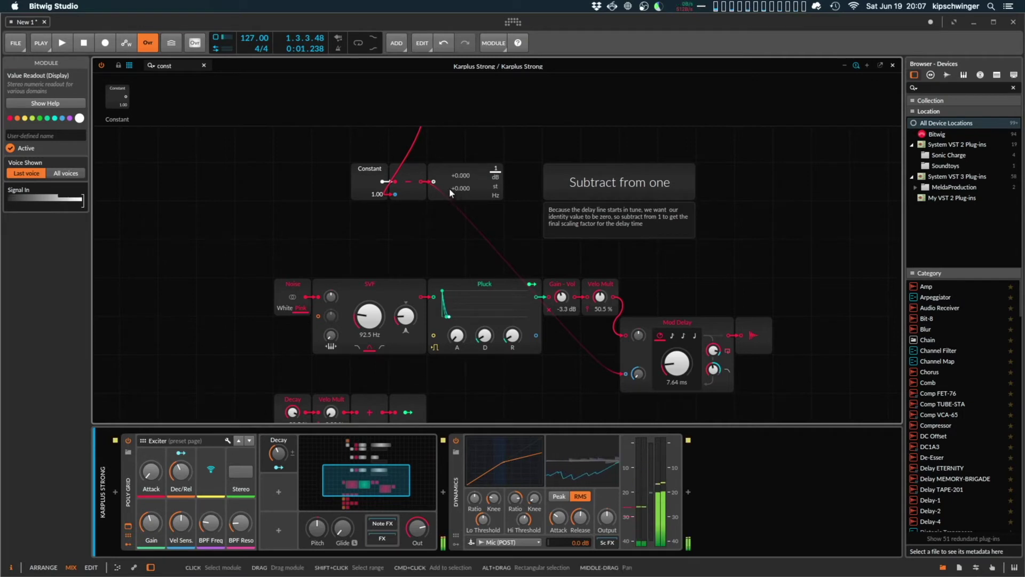
{"action": "left_click_drag", "start_coordinate": [625, 374], "coordinate": [430, 185]}
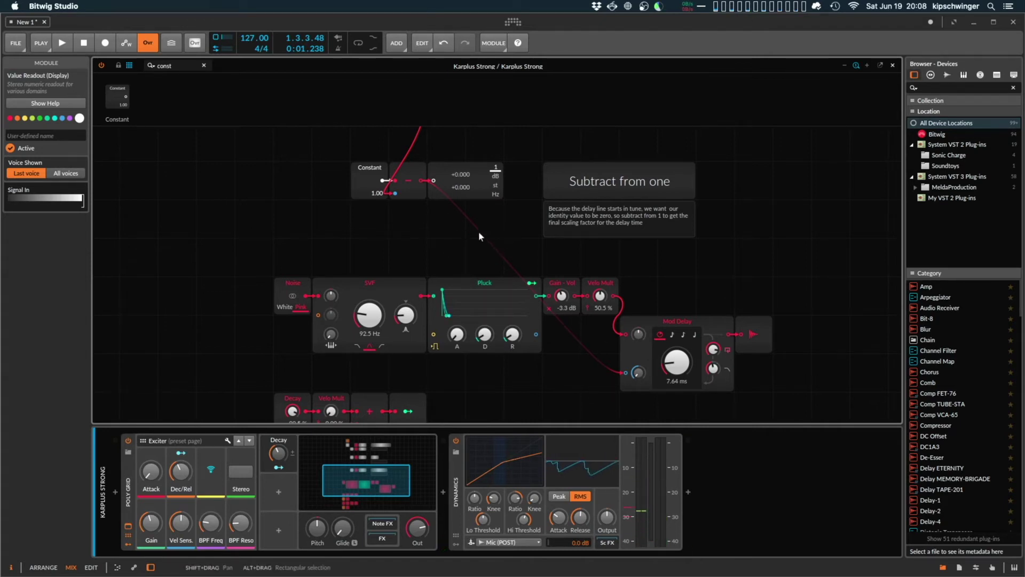
{"action": "scroll", "coordinate": [473, 230], "scroll_direction": "down", "scroll_amount": 2}
{"action": "scroll", "coordinate": [371, 252], "scroll_direction": "up", "scroll_amount": 4}
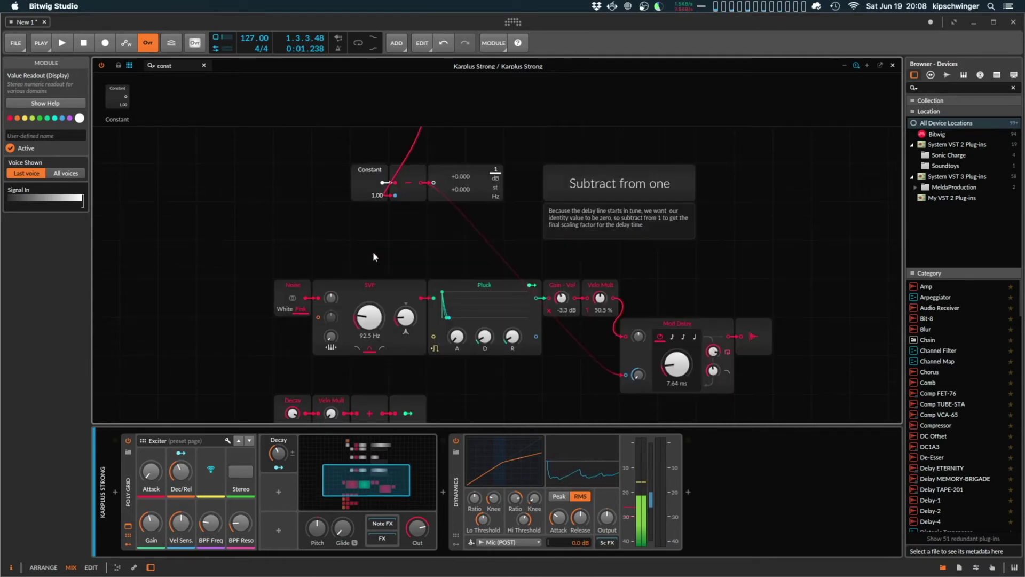
{"action": "scroll", "coordinate": [374, 252], "scroll_direction": "up", "scroll_amount": 4}
{"action": "scroll", "coordinate": [374, 251], "scroll_direction": "down", "scroll_amount": 8}
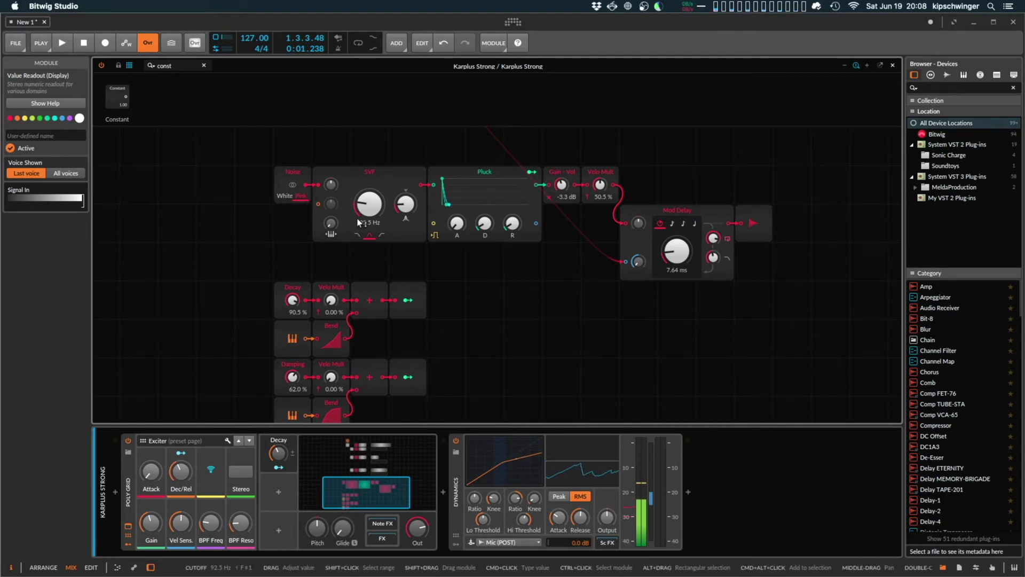
Step: Sweep the SVF cutoff up to about 571 Hz and select the Pluck envelope
{"action": "mouse_move", "coordinate": [369, 204]}
{"action": "left_mouse_down"}
{"action": "mouse_move", "coordinate": [369, 185]}
{"action": "mouse_move", "coordinate": [361, 214]}
{"action": "left_mouse_up"}
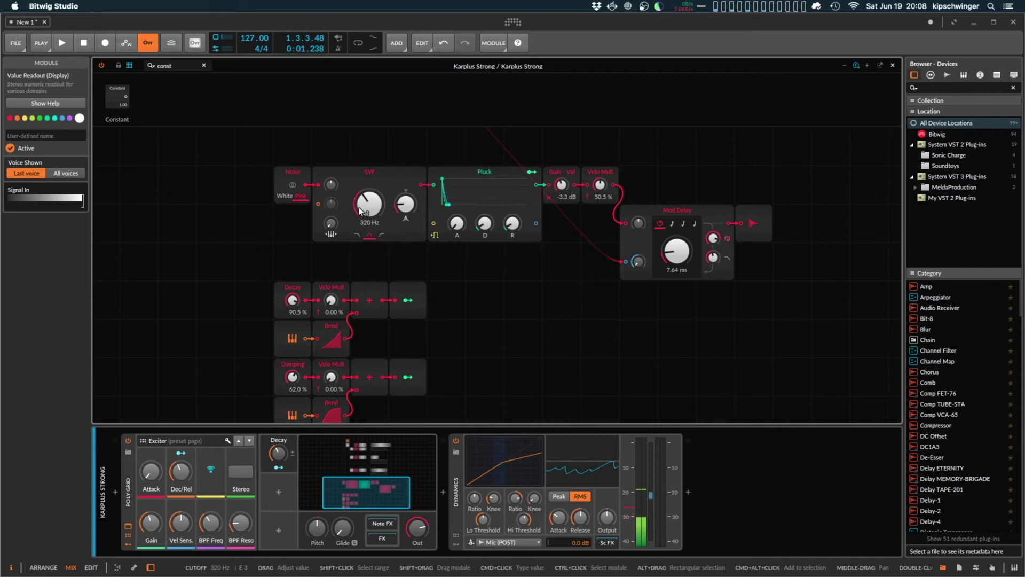
{"action": "mouse_move", "coordinate": [359, 211]}
{"action": "left_mouse_down"}
{"action": "mouse_move", "coordinate": [359, 177]}
{"action": "mouse_move", "coordinate": [359, 197]}
{"action": "left_mouse_up"}
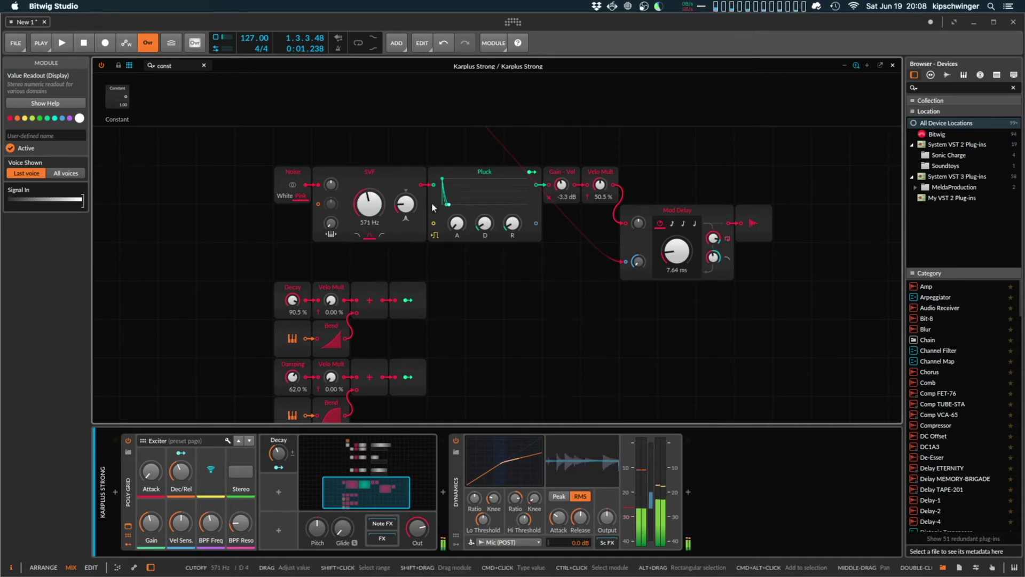
{"action": "left_click", "coordinate": [457, 224]}
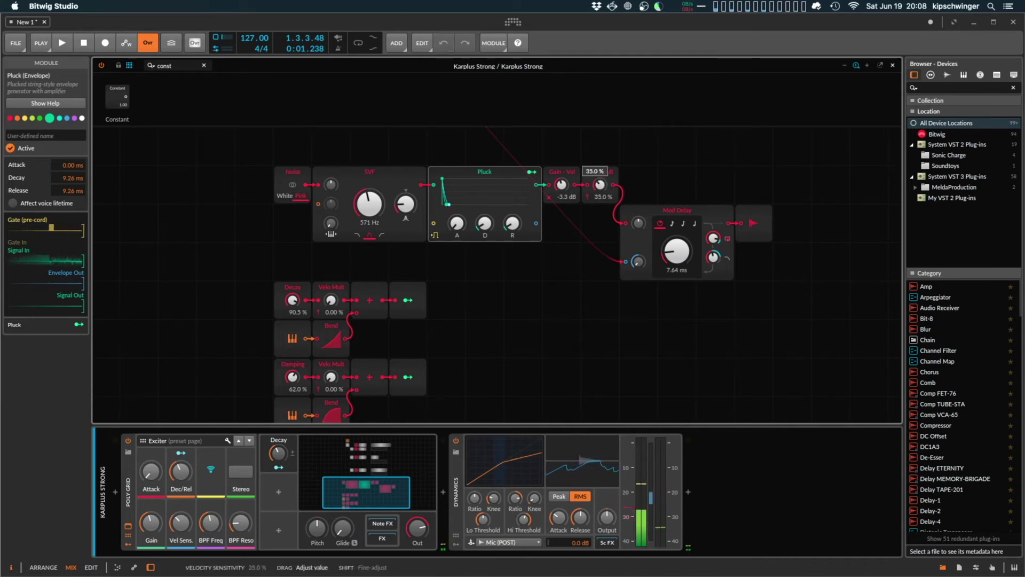
{"action": "left_click_drag", "start_coordinate": [601, 185], "coordinate": [605, 188]}
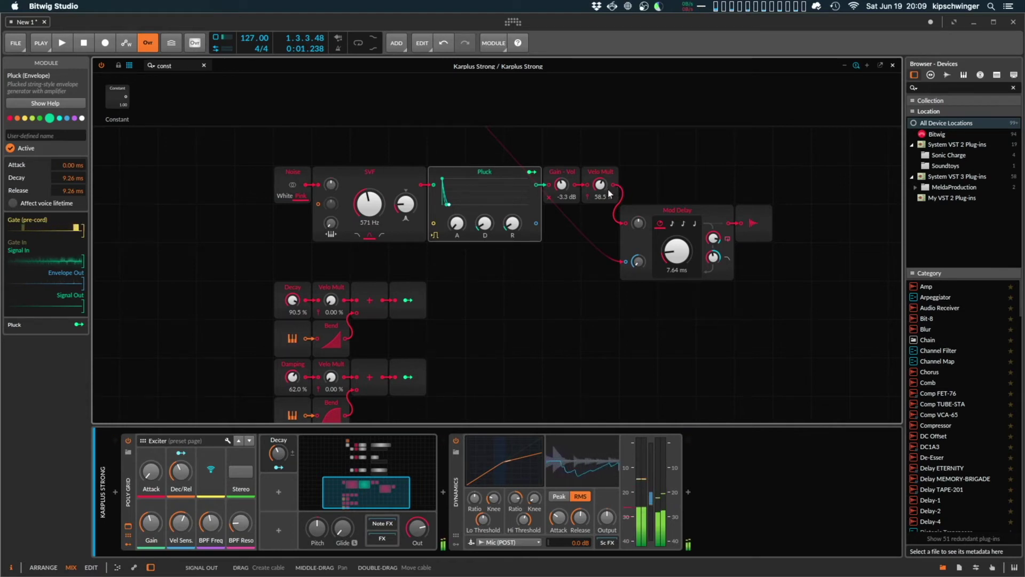
{"action": "left_click_drag", "start_coordinate": [600, 185], "coordinate": [600, 183]}
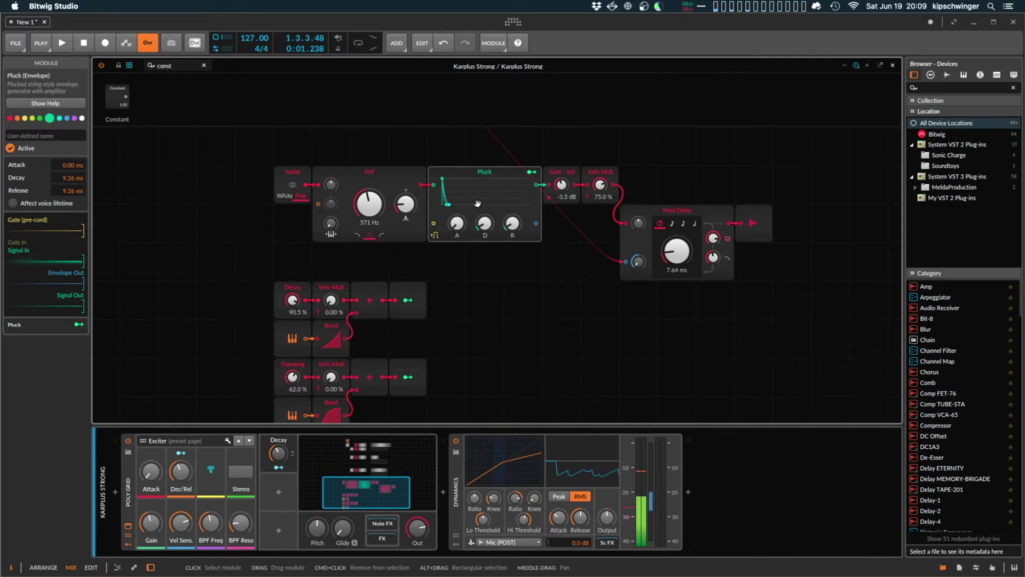
{"action": "left_click", "coordinate": [508, 352]}
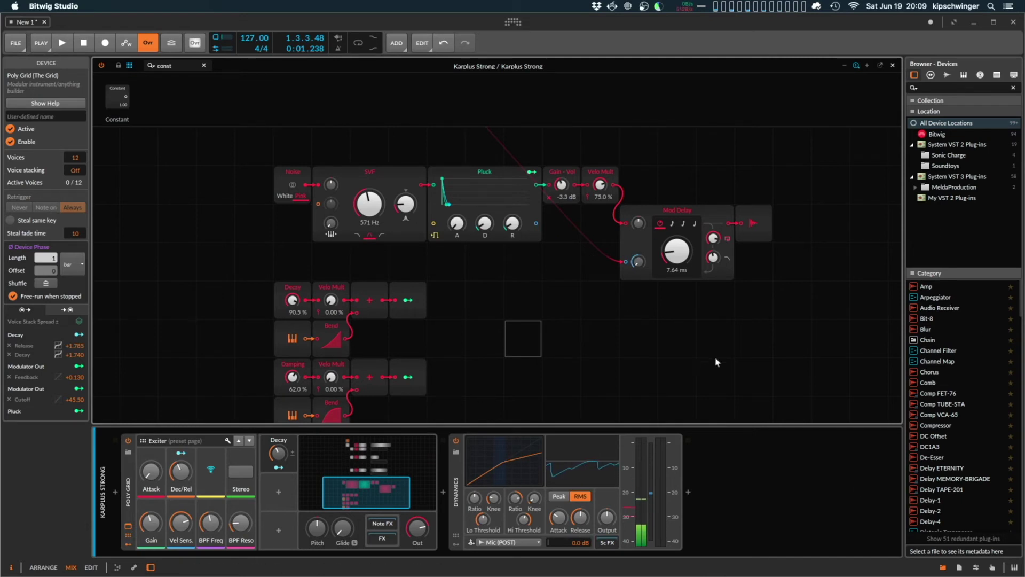
Step: Check Mod Delay's settings, then cable Pluck's output into its own lower port
{"action": "left_click", "coordinate": [656, 245]}
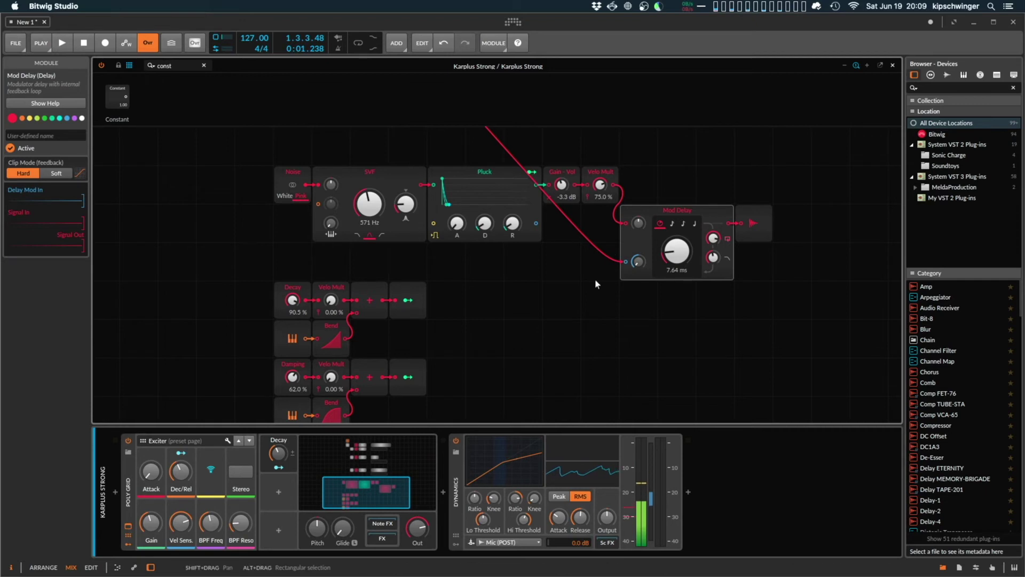
{"action": "left_click", "coordinate": [579, 299]}
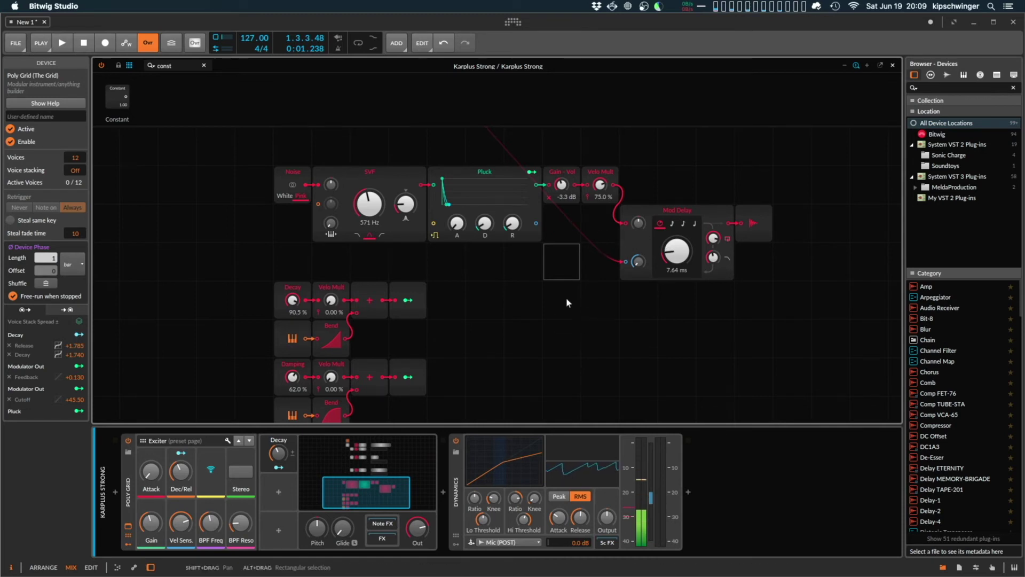
{"action": "left_click", "coordinate": [523, 286]}
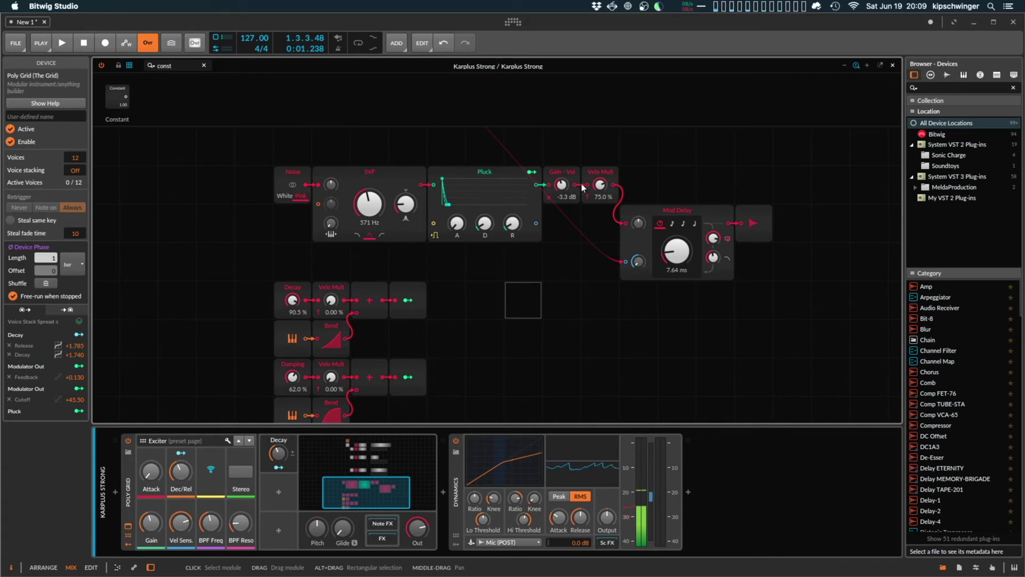
{"action": "left_click_drag", "start_coordinate": [536, 223], "coordinate": [536, 184]}
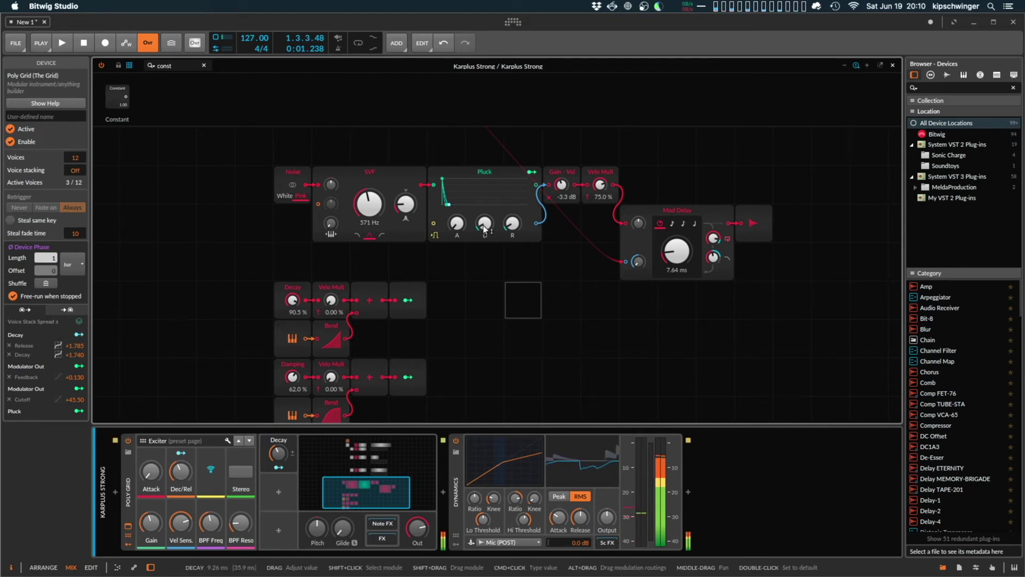
Step: Shorten the Pluck envelope's decay and reshape its attack to about 2.89 ms
{"action": "mouse_move", "coordinate": [485, 224]}
{"action": "left_mouse_down"}
{"action": "mouse_move", "coordinate": [484, 249]}
{"action": "mouse_move", "coordinate": [483, 229]}
{"action": "left_mouse_up"}
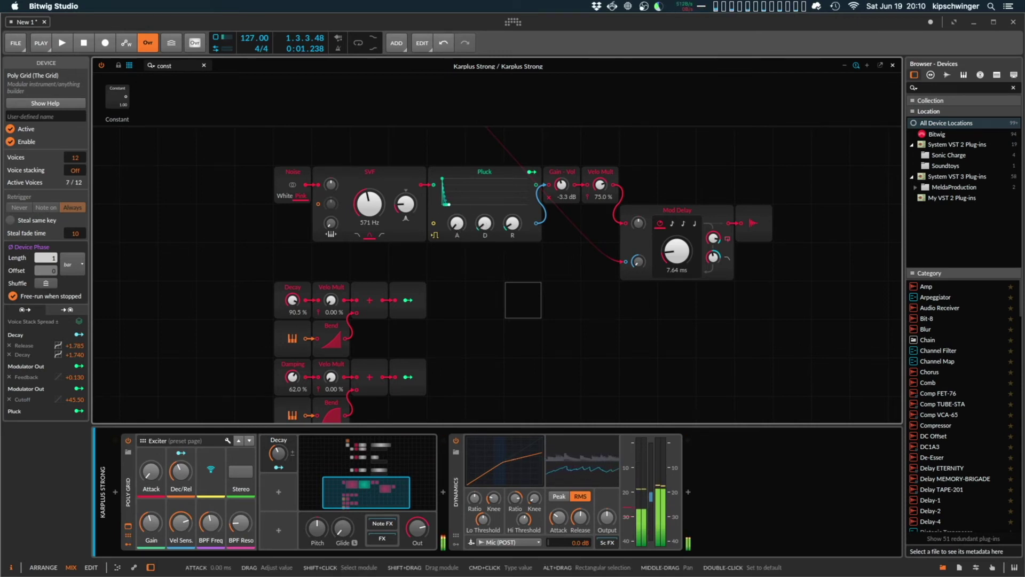
{"action": "left_click_drag", "start_coordinate": [457, 223], "coordinate": [456, 221]}
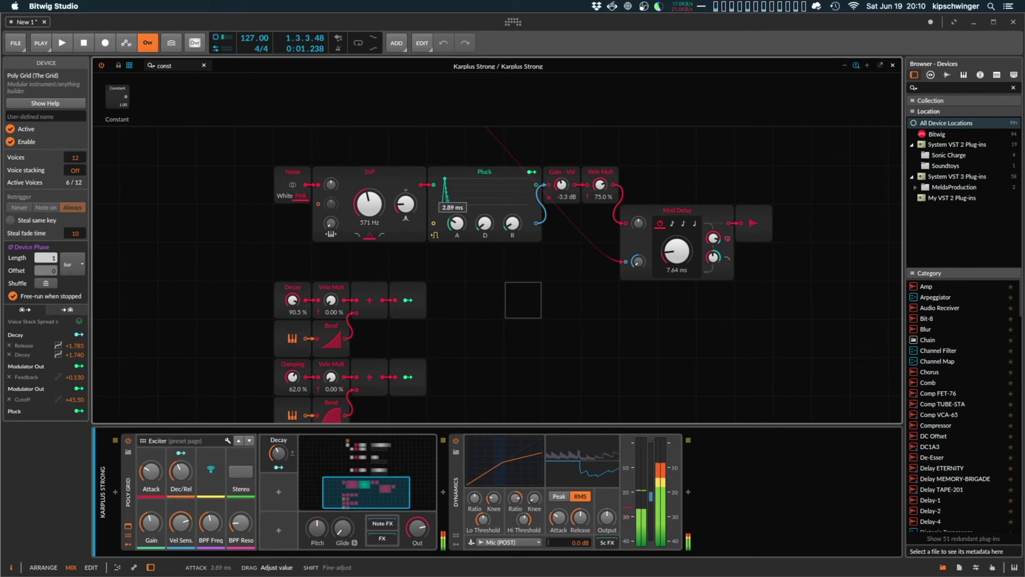
{"action": "left_click_drag", "start_coordinate": [456, 221], "coordinate": [456, 225]}
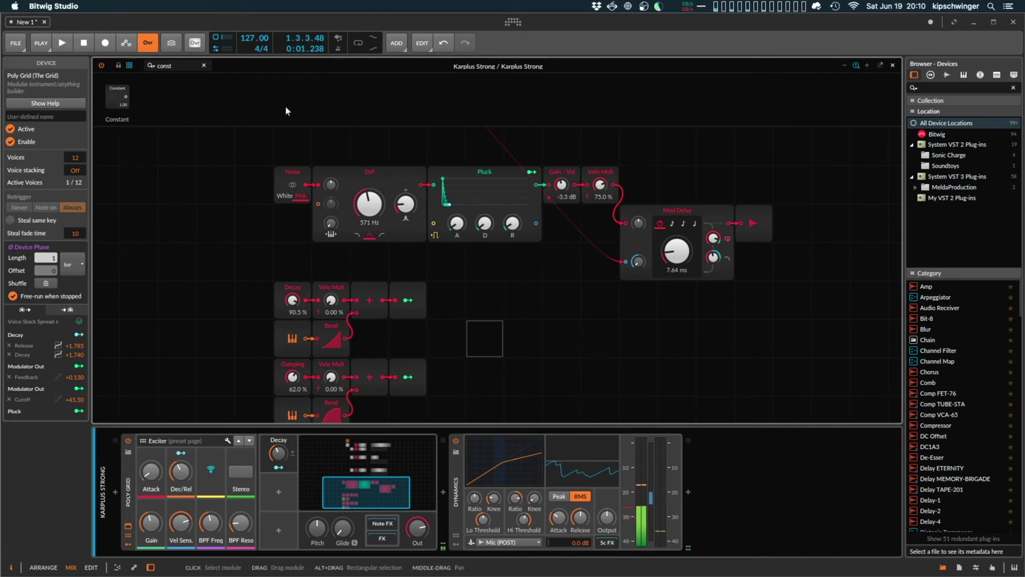
Step: Turn on stereo for the exciter and lower the SVF cutoff to 233 Hz
{"action": "left_click_drag", "start_coordinate": [369, 203], "coordinate": [369, 208]}
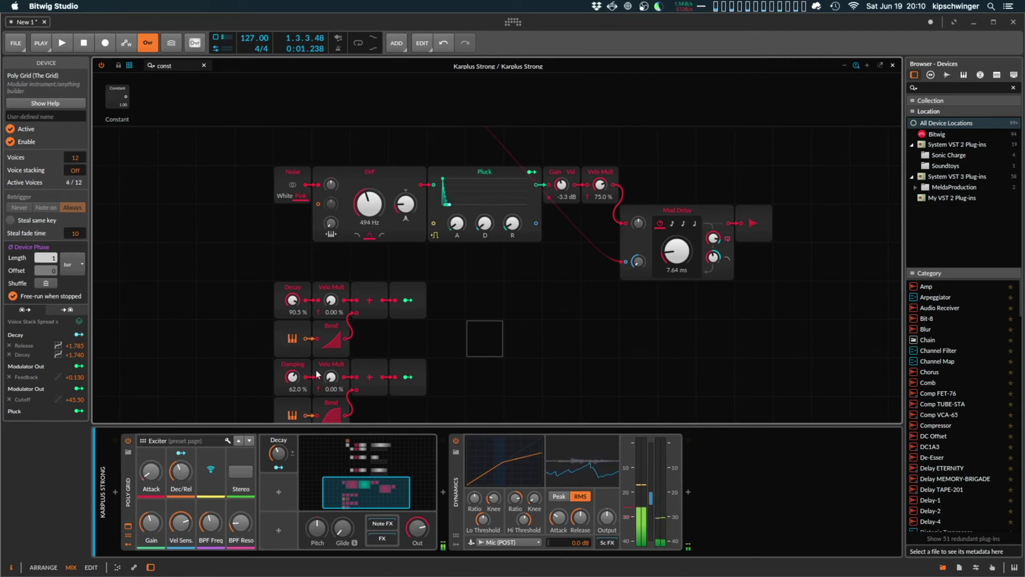
{"action": "left_click", "coordinate": [242, 481]}
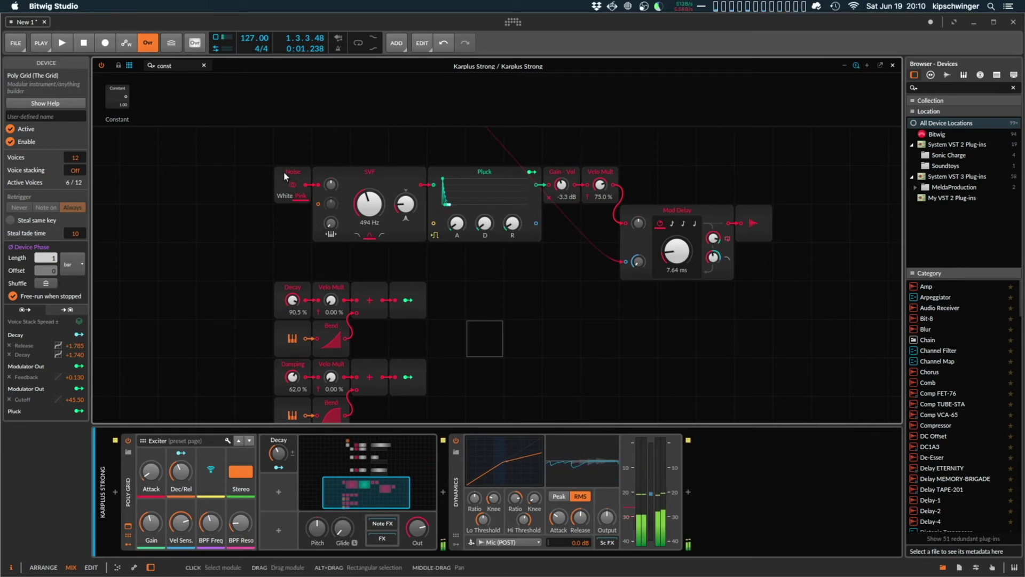
{"action": "left_click_drag", "start_coordinate": [368, 203], "coordinate": [369, 230]}
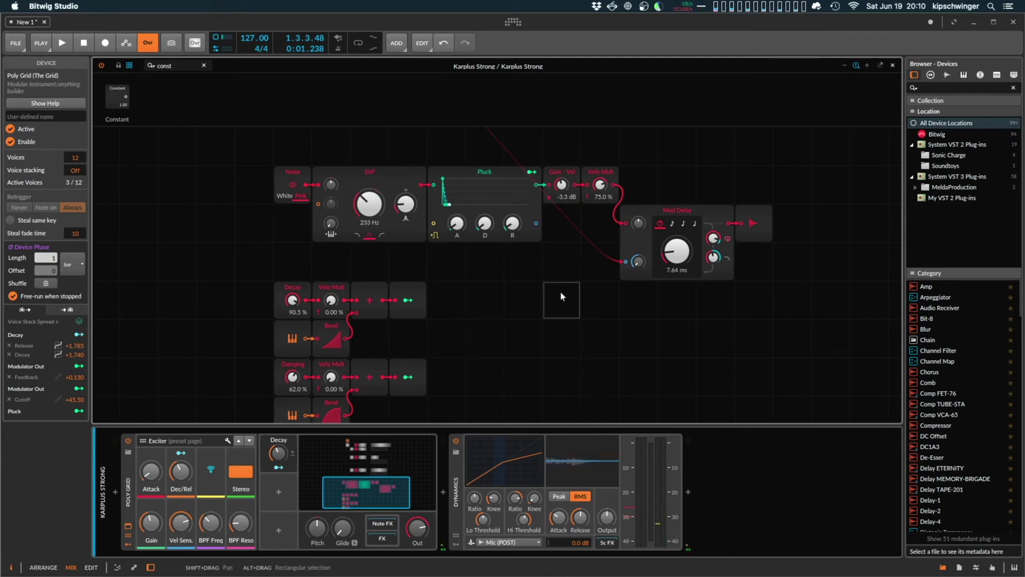
{"action": "scroll", "coordinate": [521, 263], "scroll_direction": "up", "scroll_amount": 1}
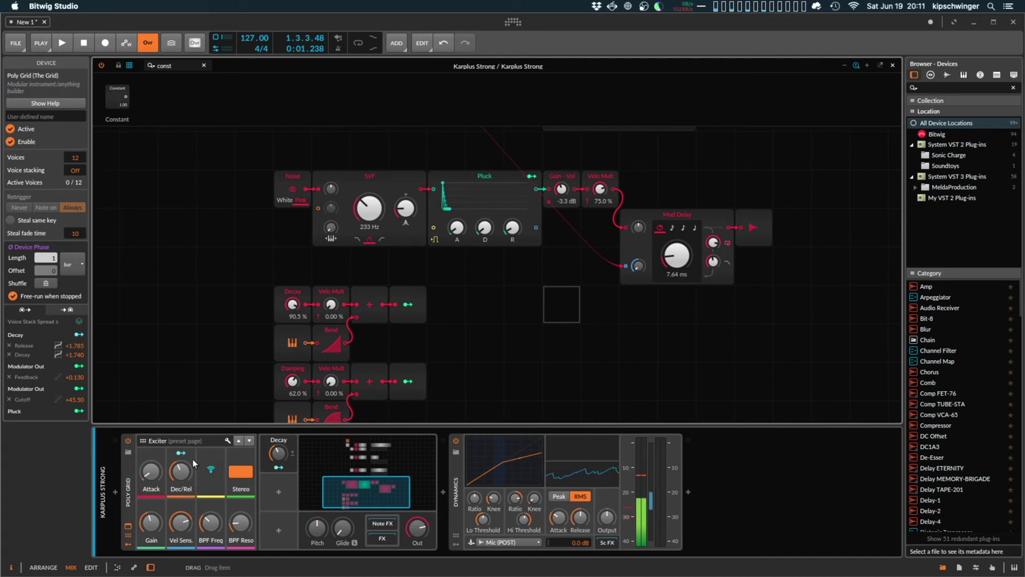
Step: Switch the exciter back to mono, set pluck decay to 86.5 %, tweak attack, and set exciter gain to -23.2 dB
{"action": "left_click", "coordinate": [229, 474]}
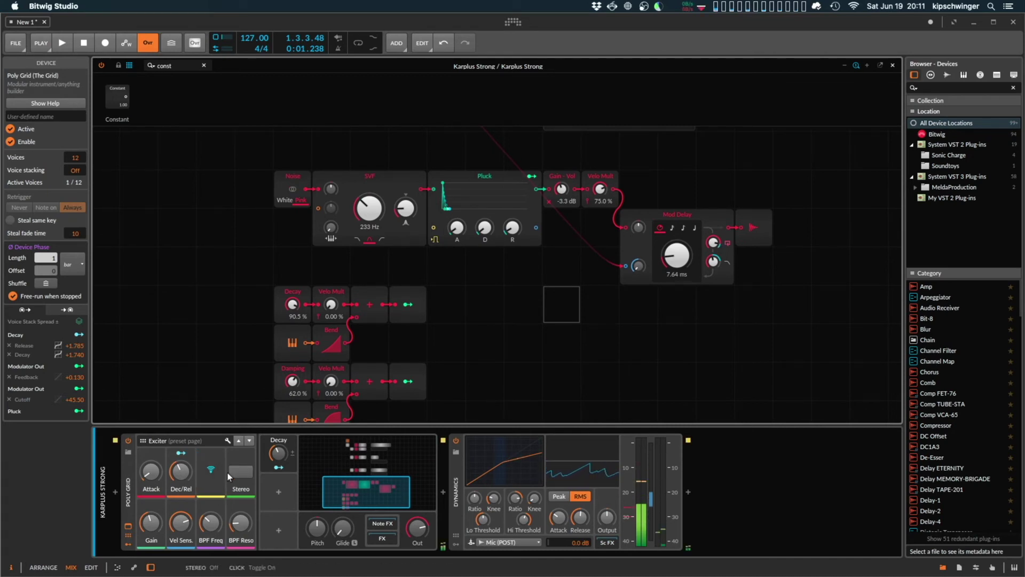
{"action": "left_click_drag", "start_coordinate": [180, 471], "coordinate": [181, 448]}
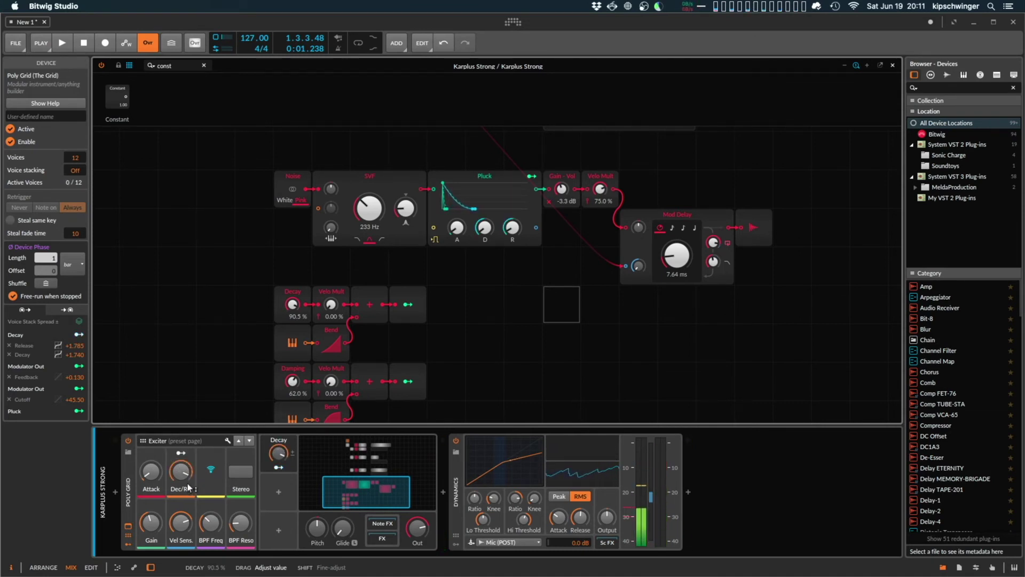
{"action": "left_click_drag", "start_coordinate": [151, 523], "coordinate": [151, 536]}
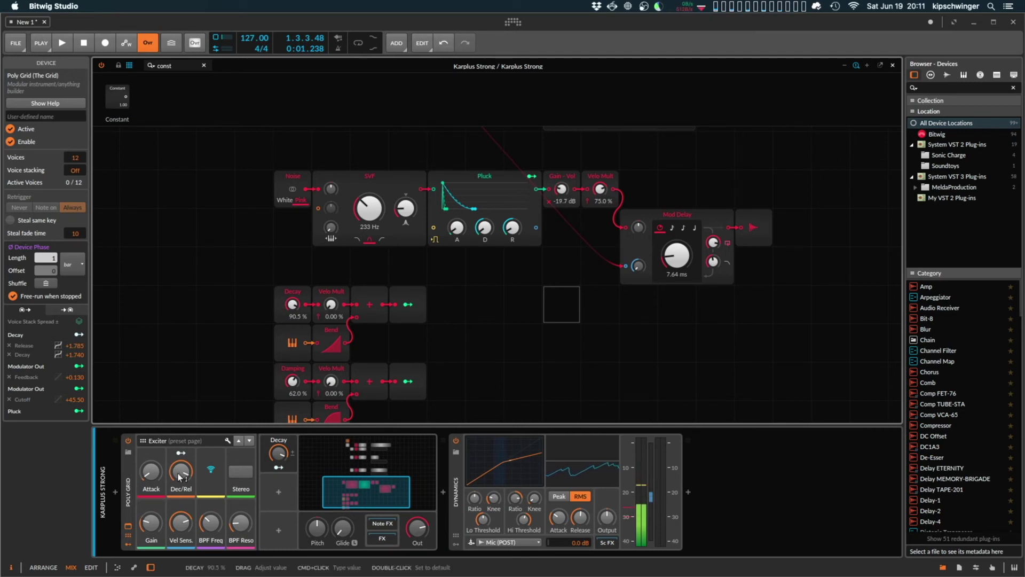
{"action": "left_click_drag", "start_coordinate": [180, 471], "coordinate": [181, 470]}
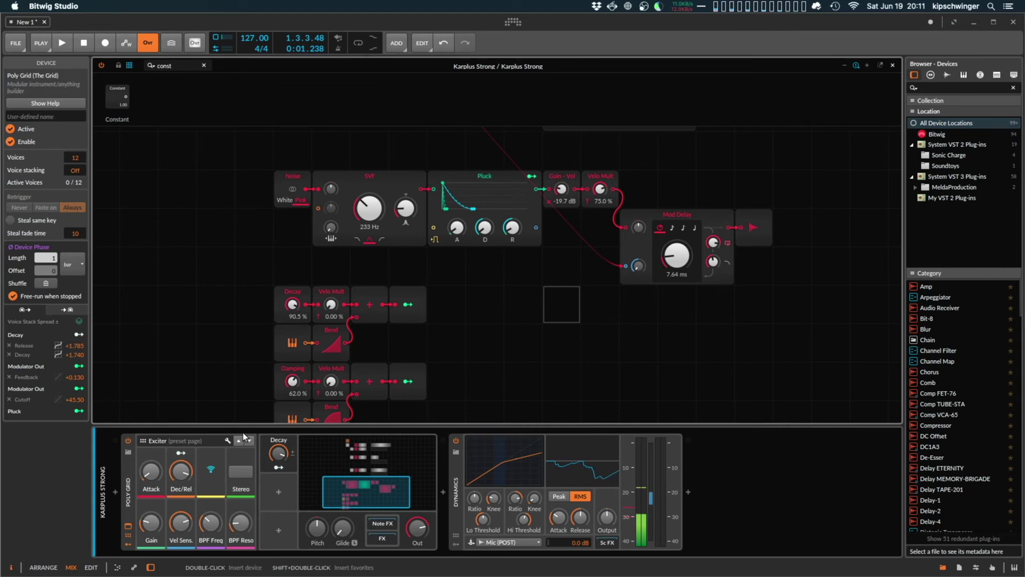
{"action": "left_click_drag", "start_coordinate": [155, 522], "coordinate": [155, 529]}
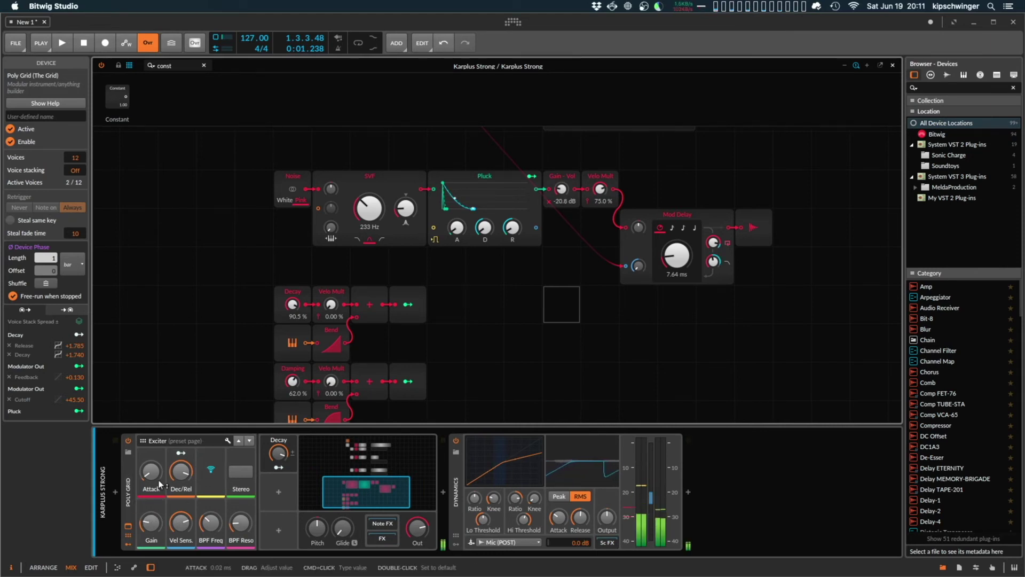
{"action": "left_click_drag", "start_coordinate": [156, 476], "coordinate": [157, 479]}
{"action": "left_click_drag", "start_coordinate": [150, 523], "coordinate": [150, 519]}
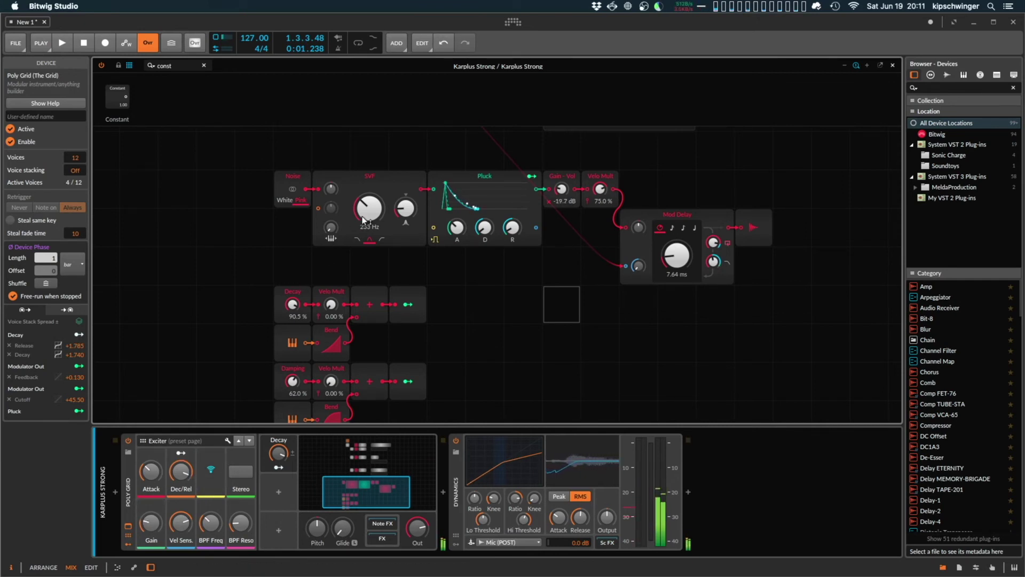
Step: Set the SVF cutoff to 605 Hz and trim the pluck decay to 81.5 %
{"action": "left_click_drag", "start_coordinate": [369, 208], "coordinate": [369, 188]}
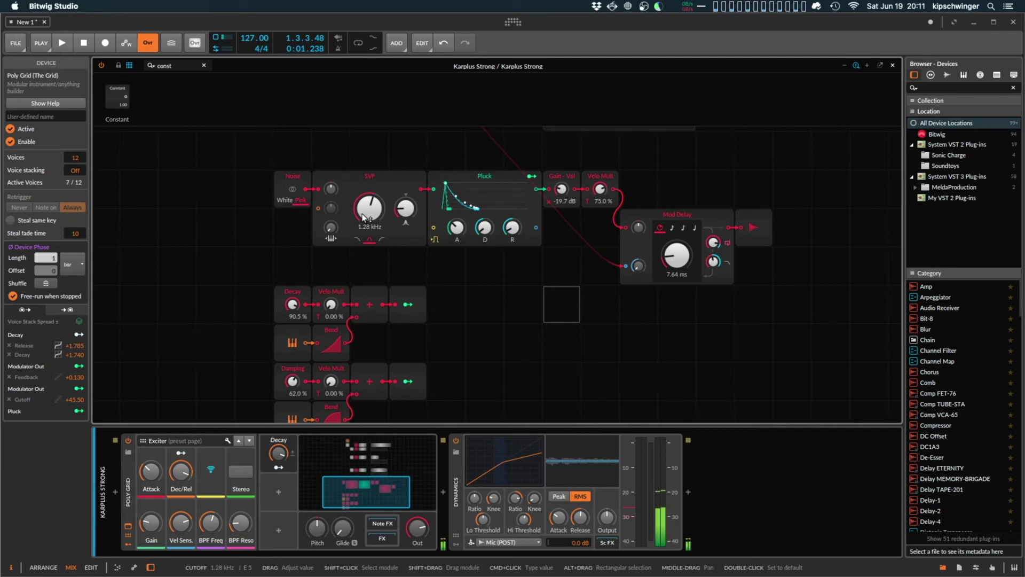
{"action": "left_click_drag", "start_coordinate": [363, 216], "coordinate": [363, 235]}
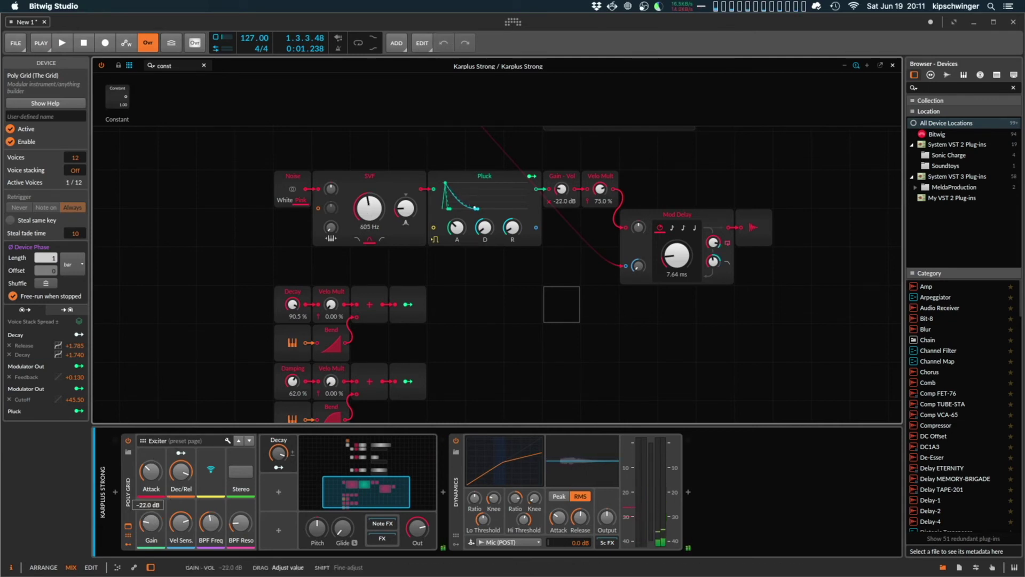
{"action": "left_click_drag", "start_coordinate": [181, 472], "coordinate": [214, 525]}
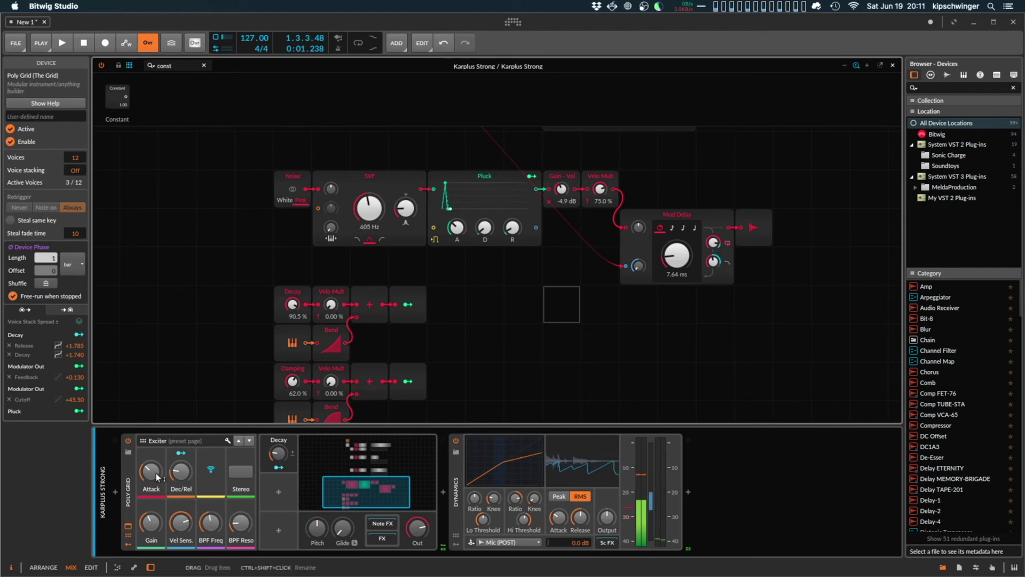
Step: Page the remote controls to Resonator's Decay and Damping, then delete both Velo Mult→Bend cables
{"action": "left_click", "coordinate": [249, 440]}
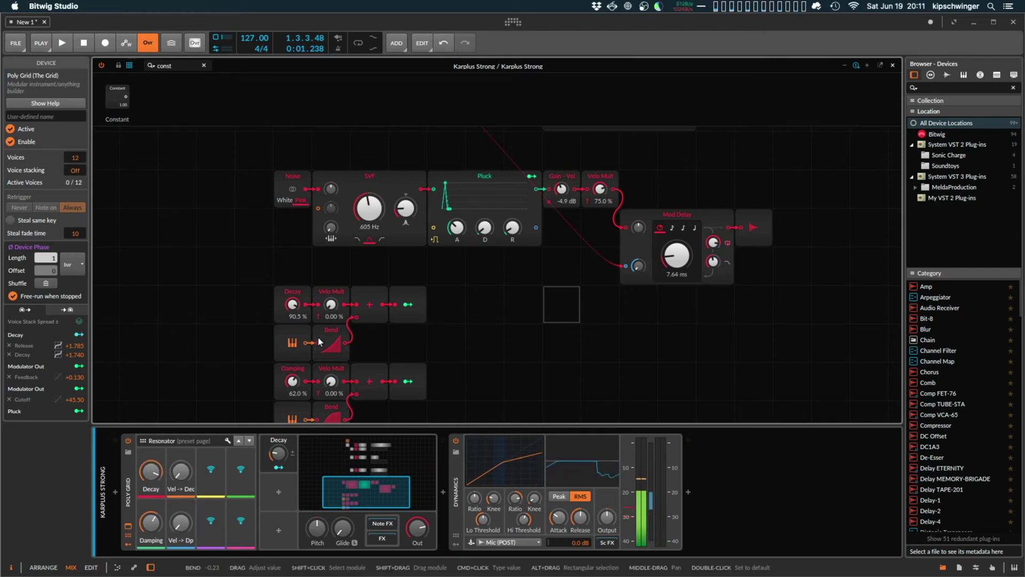
{"action": "scroll", "coordinate": [553, 281], "scroll_direction": "down", "scroll_amount": 4}
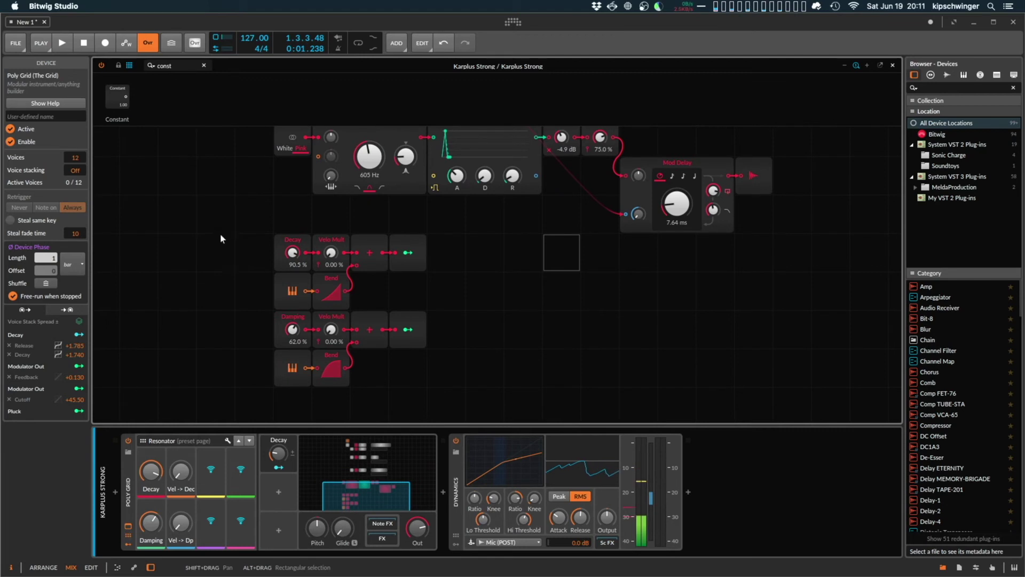
{"action": "left_click_drag", "start_coordinate": [221, 235], "coordinate": [253, 223]}
{"action": "left_click", "coordinate": [253, 224]}
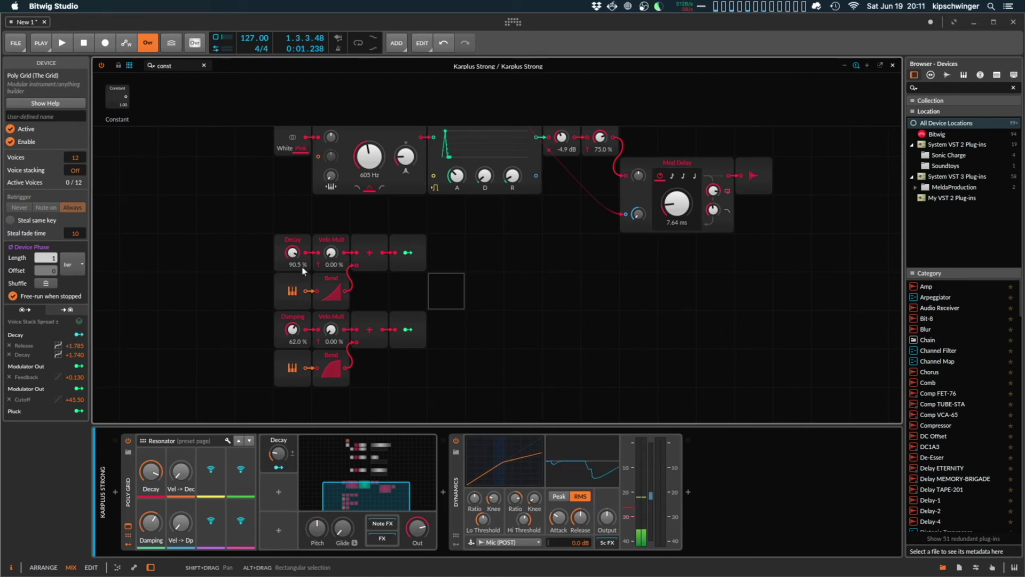
{"action": "double_click", "coordinate": [350, 272]}
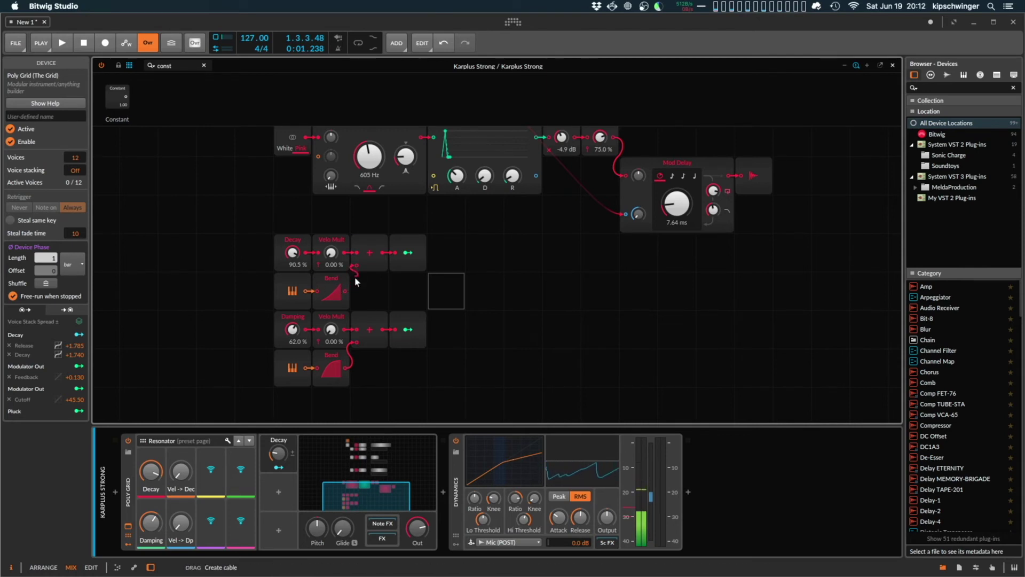
{"action": "mouse_move", "coordinate": [360, 362]}
{"action": "left_mouse_down"}
{"action": "mouse_move", "coordinate": [358, 350]}
{"action": "mouse_move", "coordinate": [360, 370]}
{"action": "left_mouse_up"}
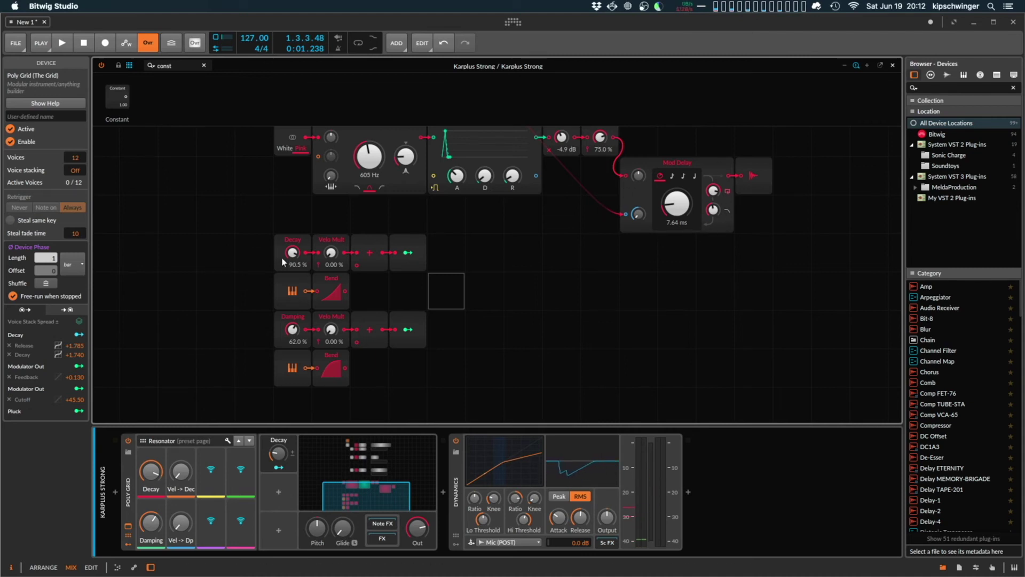
Step: Push Decay and Damping to 100 % and set Mod Delay feedback to 86.0 %
{"action": "left_click_drag", "start_coordinate": [293, 253], "coordinate": [298, 257]}
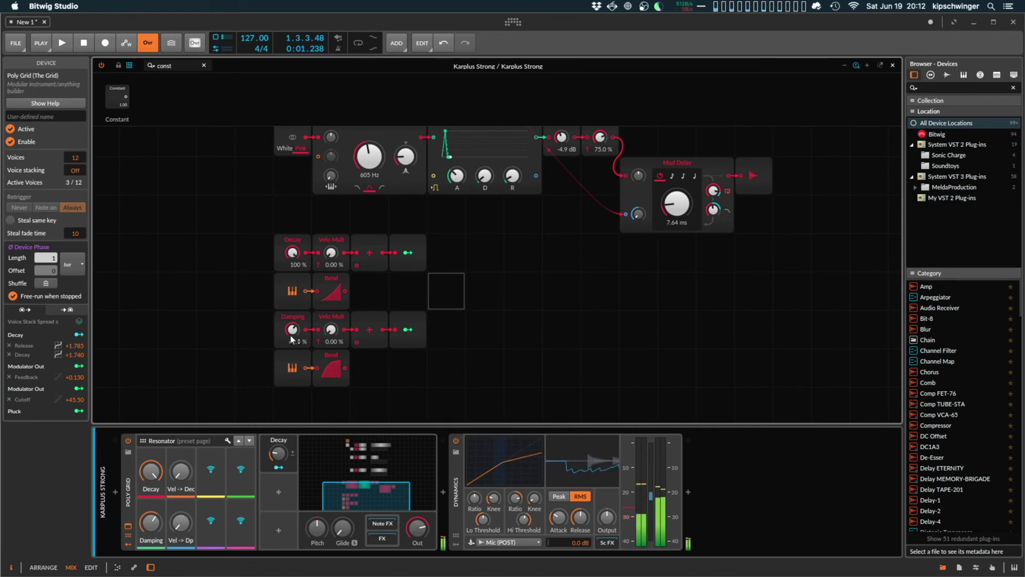
{"action": "left_click_drag", "start_coordinate": [292, 328], "coordinate": [292, 304]}
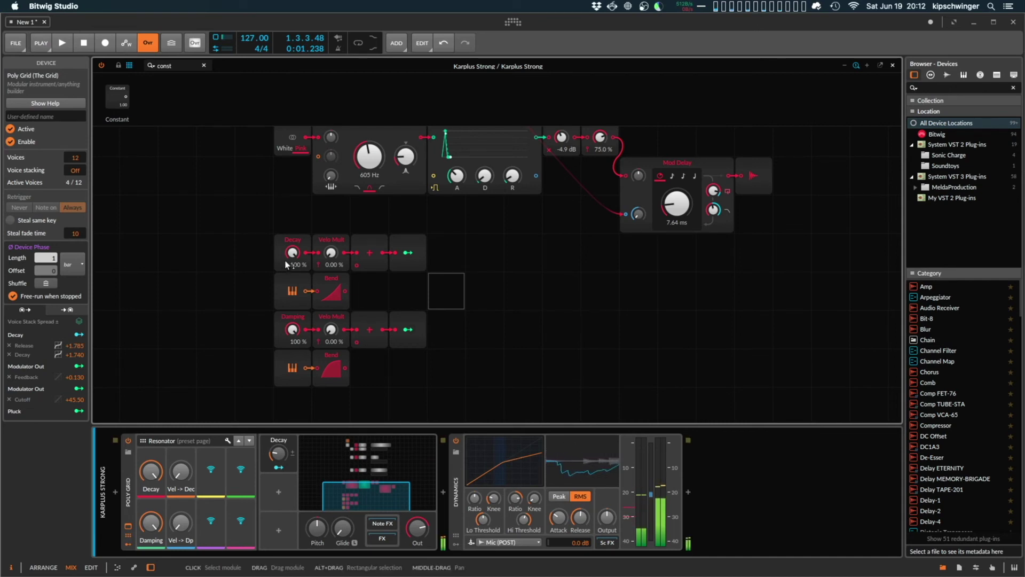
{"action": "left_click_drag", "start_coordinate": [713, 190], "coordinate": [713, 190]}
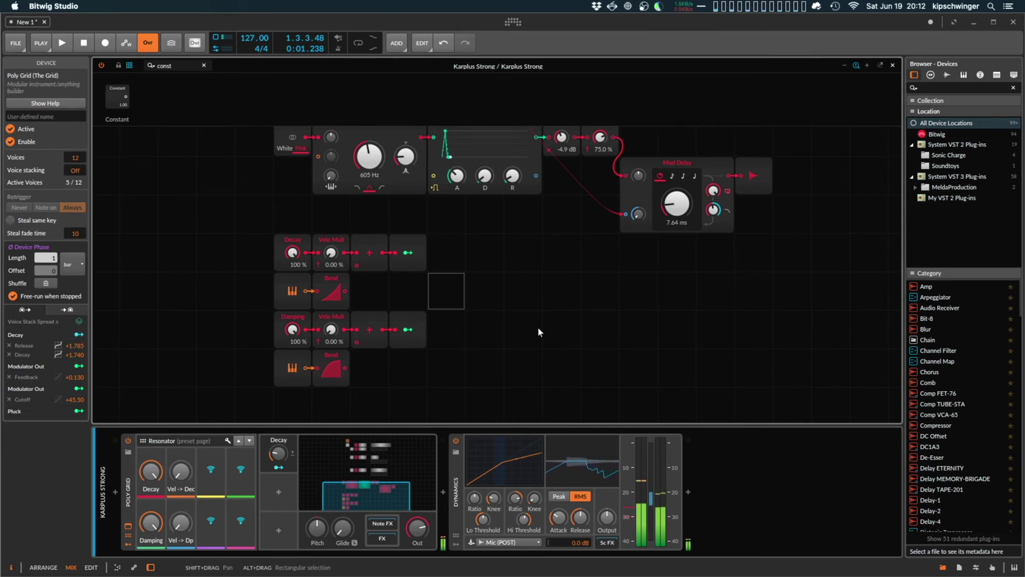
{"action": "left_click", "coordinate": [613, 274]}
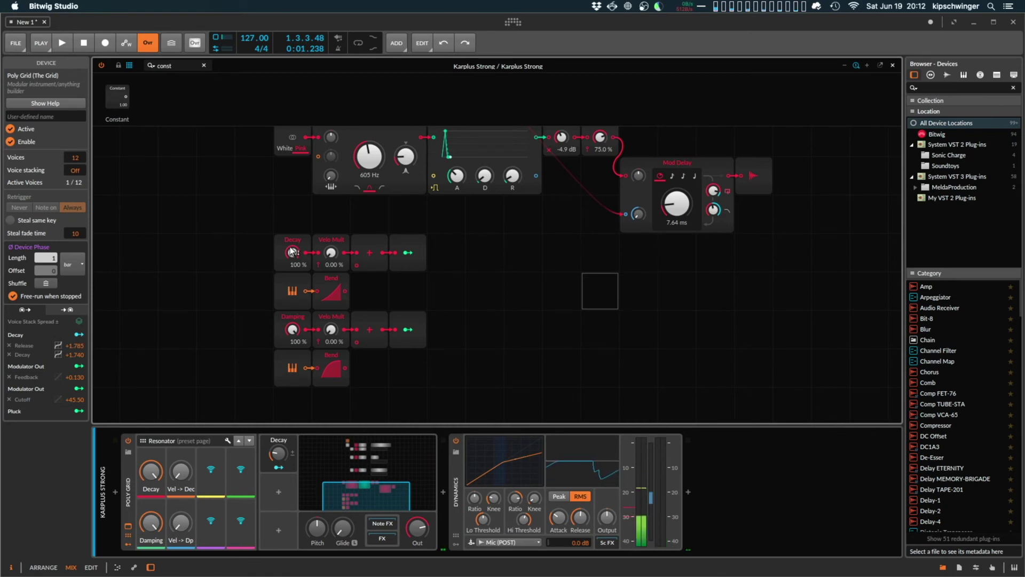
Step: Try Pluck decay and Mod Delay feedback changes, undo them, and set Decay to 92.5 %
{"action": "left_click_drag", "start_coordinate": [292, 252], "coordinate": [293, 312]}
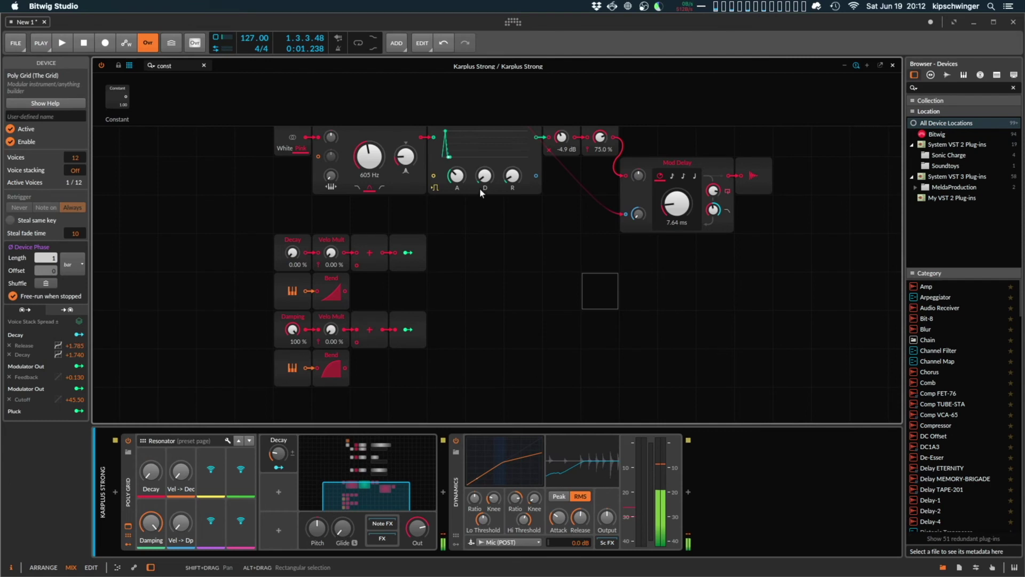
{"action": "mouse_move", "coordinate": [484, 177]}
{"action": "left_mouse_down"}
{"action": "mouse_move", "coordinate": [484, 163]}
{"action": "mouse_move", "coordinate": [484, 188]}
{"action": "left_mouse_up"}
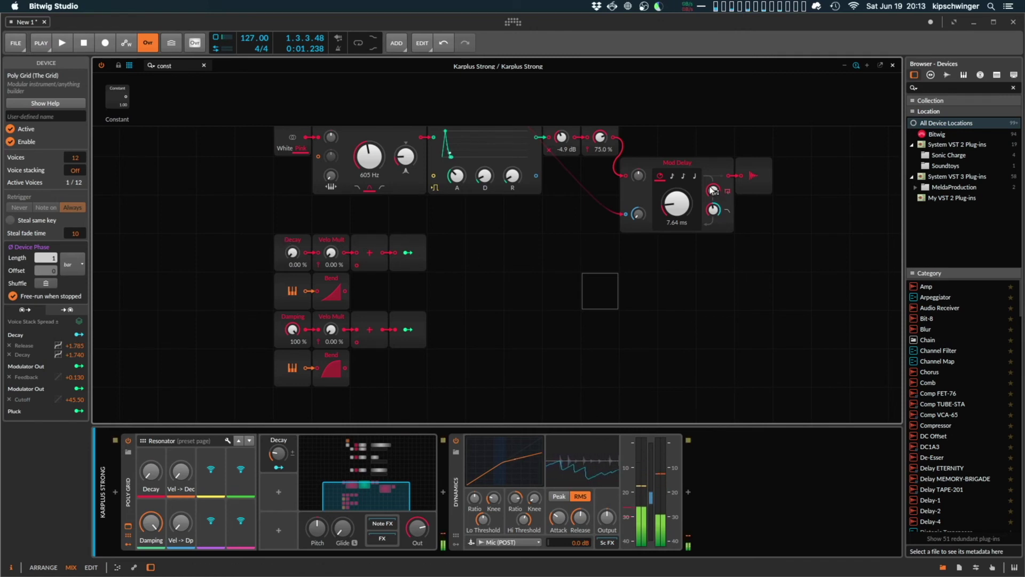
{"action": "left_click_drag", "start_coordinate": [712, 190], "coordinate": [713, 186]}
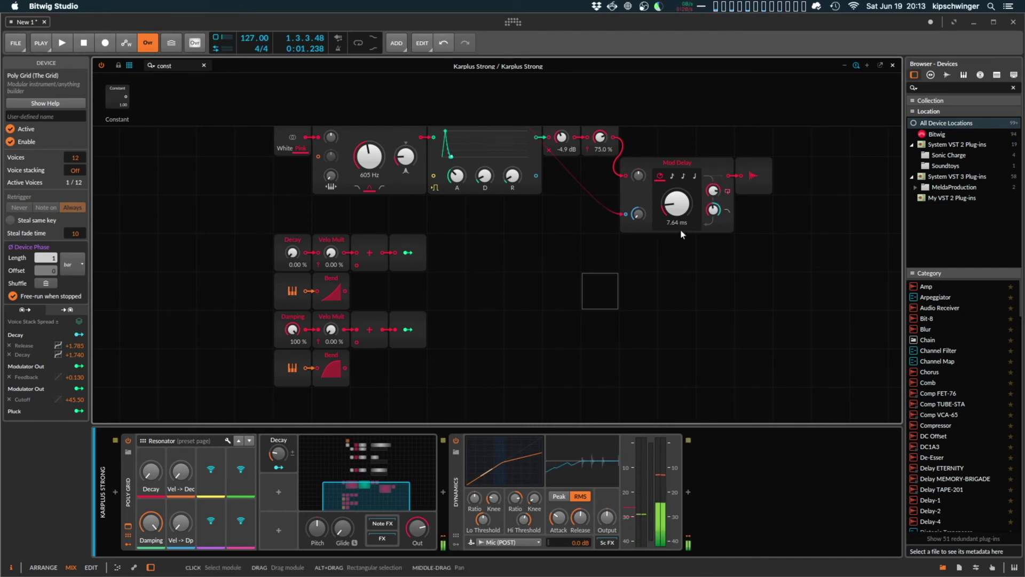
{"action": "key", "text": "ctrl+z"}
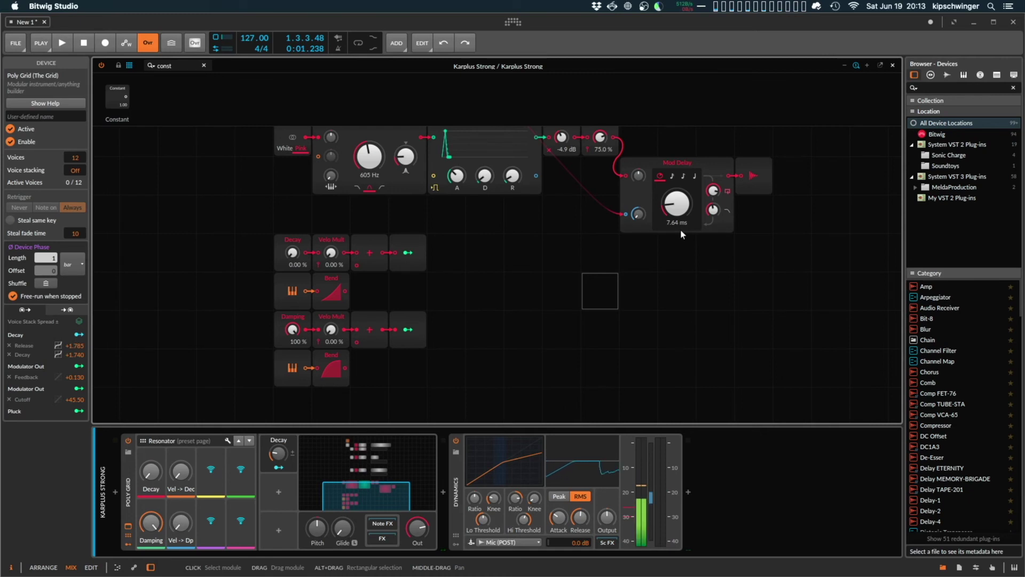
{"action": "key", "text": "ctrl+shift+z"}
{"action": "key", "text": "ctrl+z"}
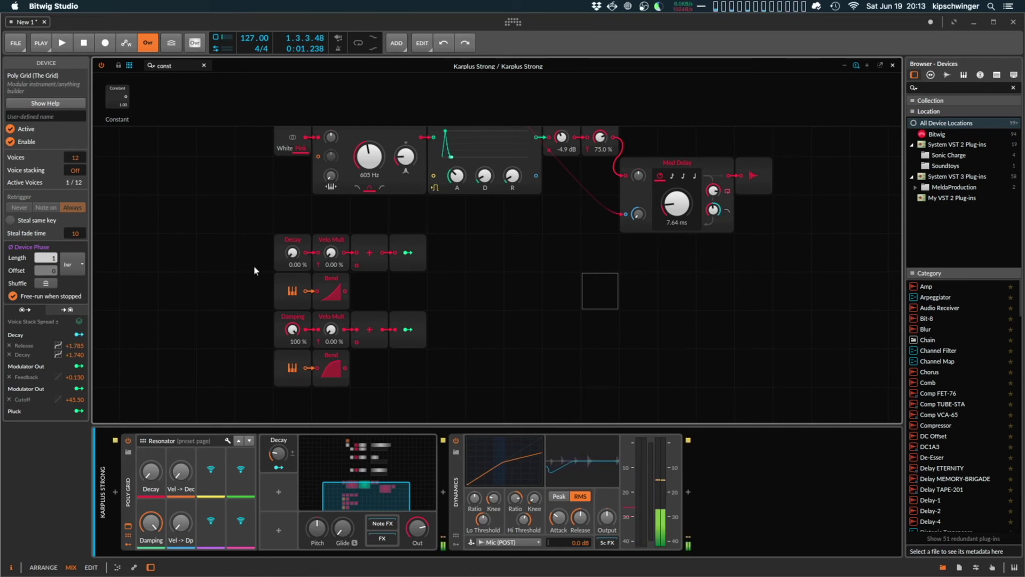
{"action": "left_click_drag", "start_coordinate": [293, 252], "coordinate": [292, 221]}
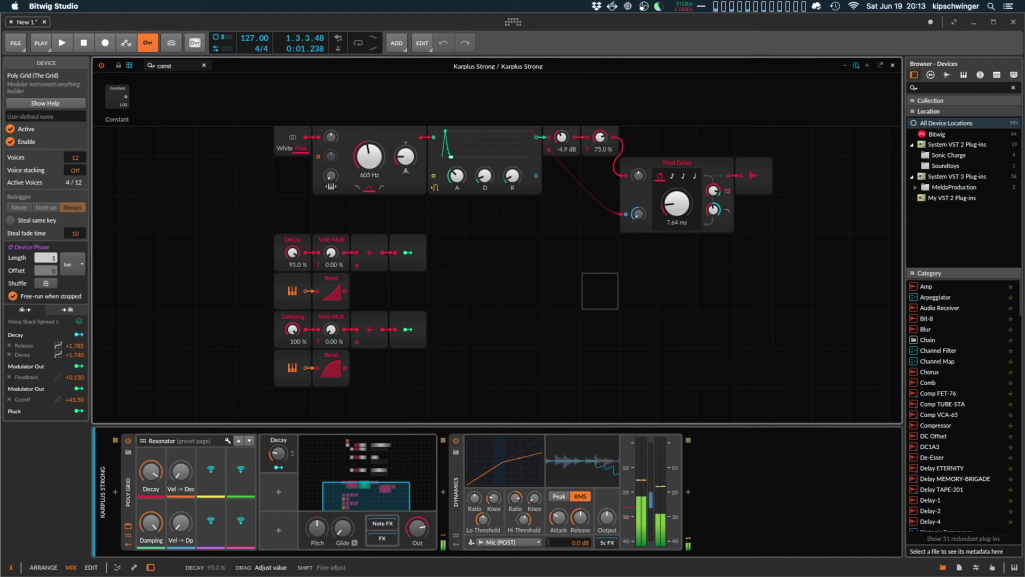
{"action": "mouse_move", "coordinate": [292, 252]}
{"action": "left_mouse_down"}
{"action": "mouse_move", "coordinate": [291, 309]}
{"action": "mouse_move", "coordinate": [291, 265]}
{"action": "left_mouse_up"}
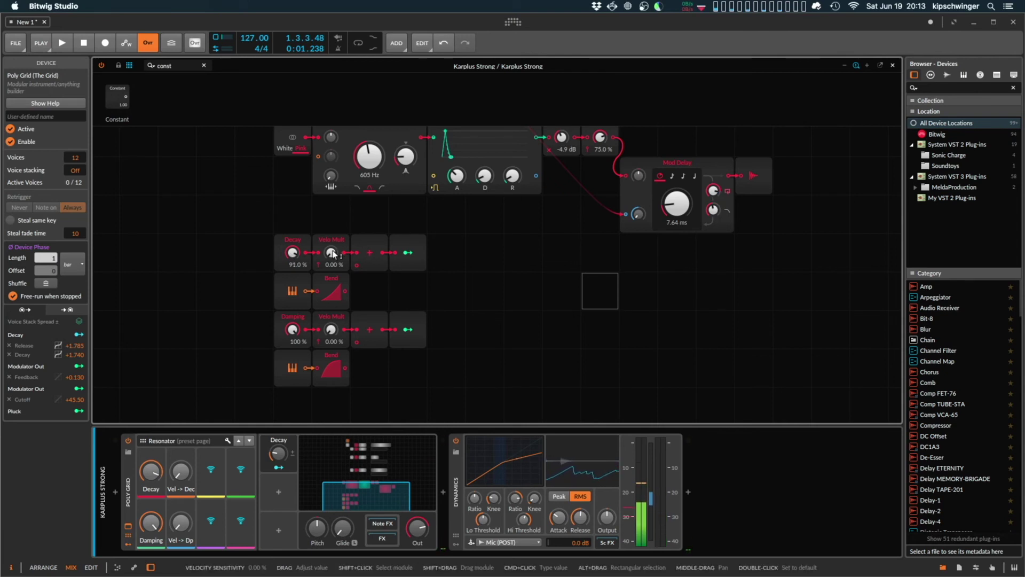
Step: Set Decay's Velo Mult to 16.5 % after trying about 77 %, and lower Damping to 11.0 %
{"action": "left_click_drag", "start_coordinate": [331, 252], "coordinate": [331, 213]}
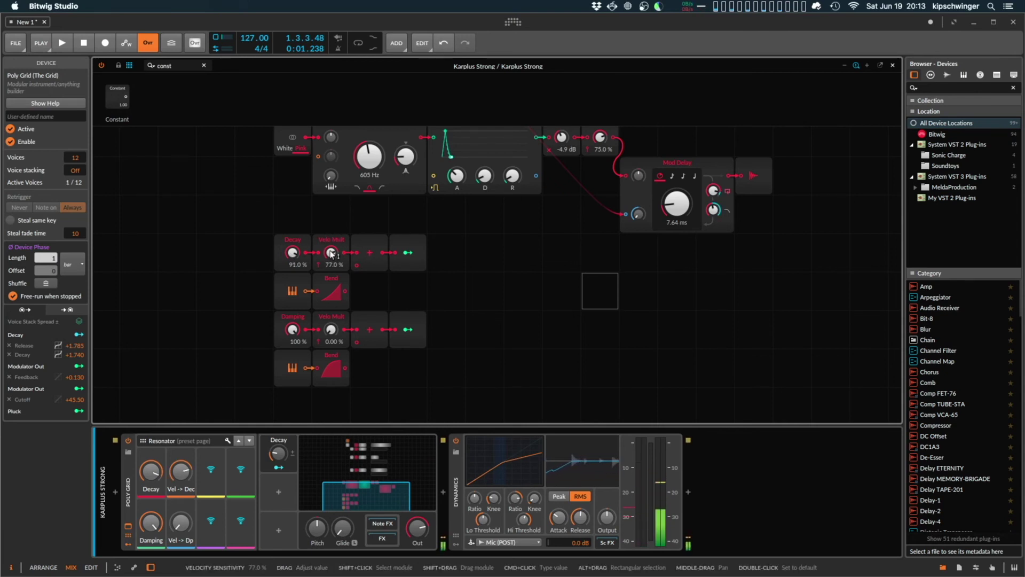
{"action": "left_click_drag", "start_coordinate": [332, 255], "coordinate": [335, 264]}
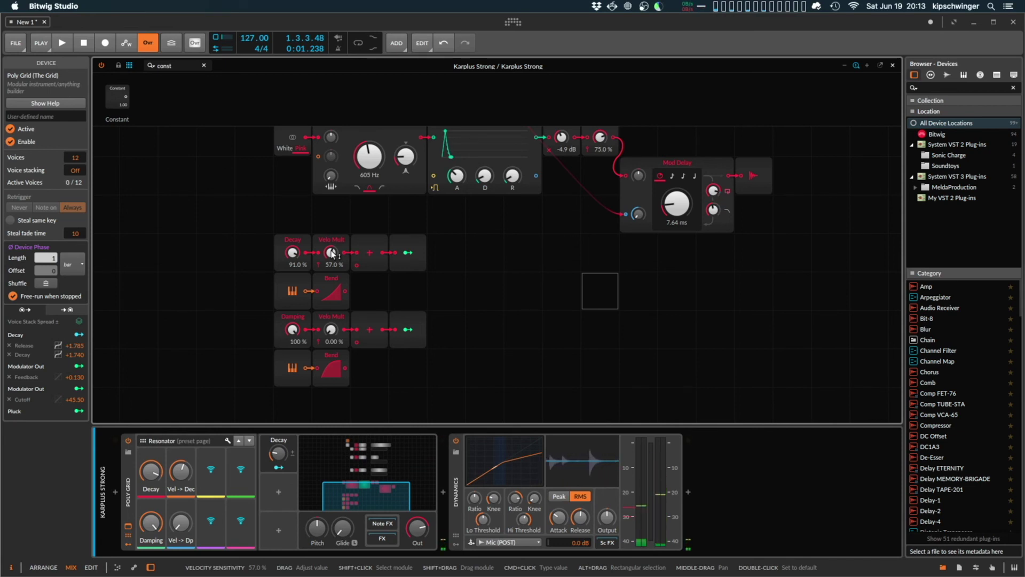
{"action": "left_click_drag", "start_coordinate": [331, 253], "coordinate": [331, 257]}
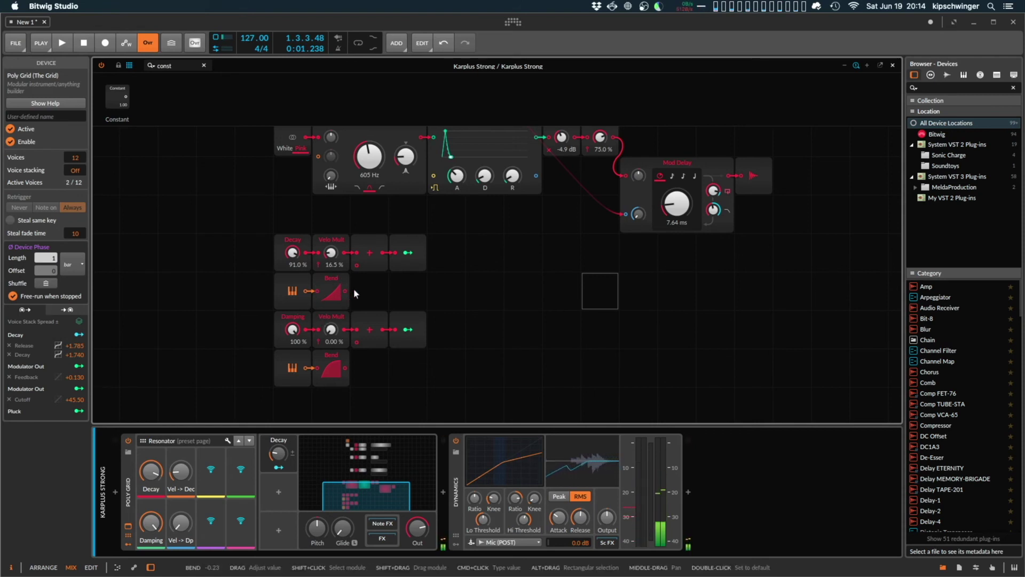
{"action": "left_click_drag", "start_coordinate": [292, 329], "coordinate": [292, 363]}
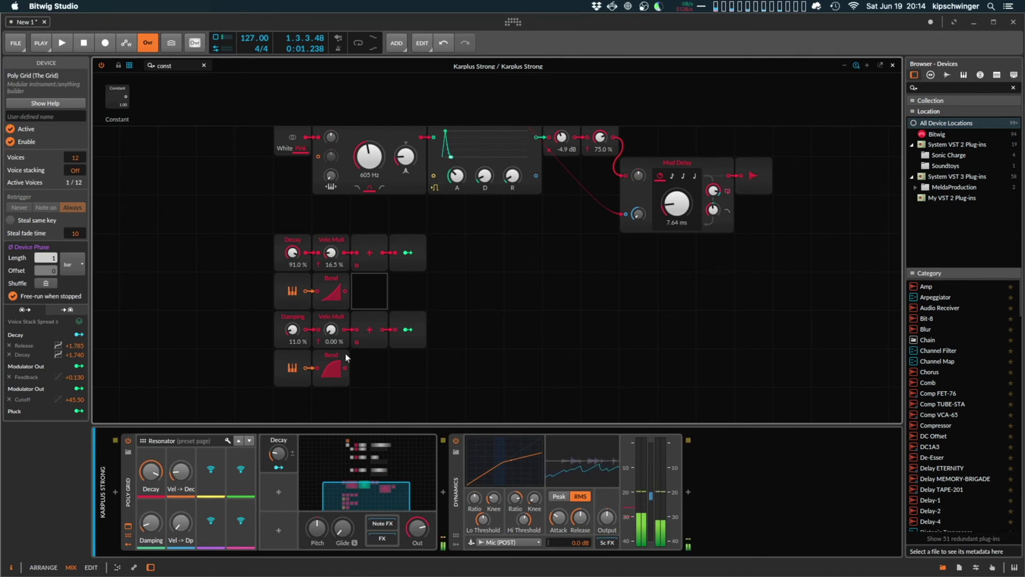
Step: Bring Damping up to 88.0 % with its velocity multiplier at 70.5 %
{"action": "left_click_drag", "start_coordinate": [292, 329], "coordinate": [292, 331]}
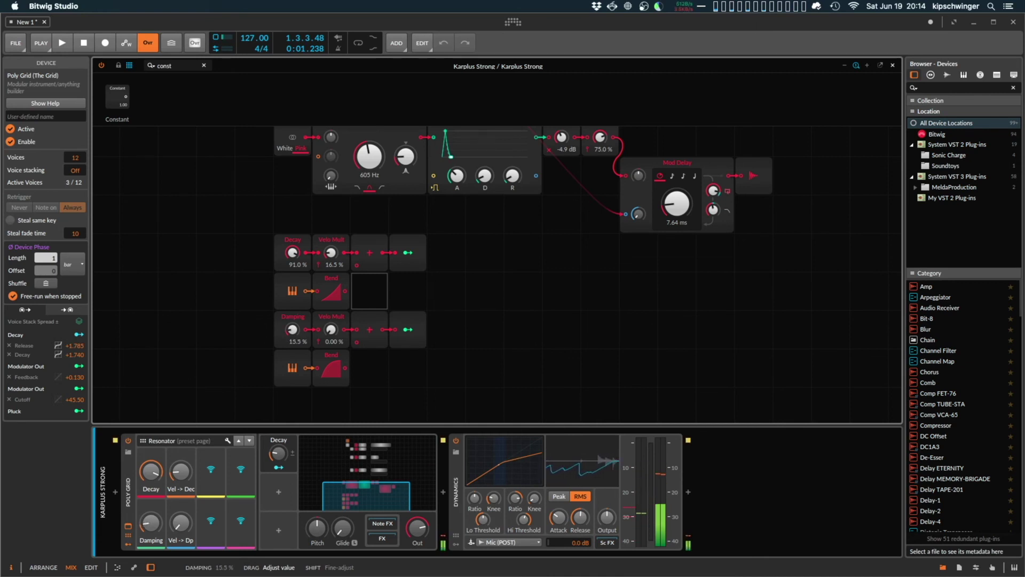
{"action": "left_click_drag", "start_coordinate": [292, 330], "coordinate": [292, 345]}
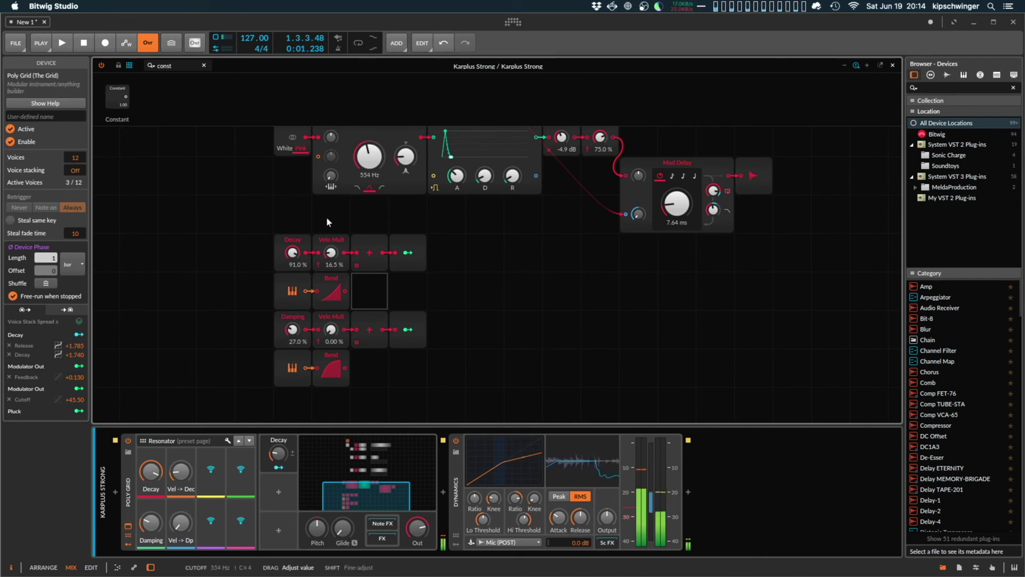
{"action": "left_click_drag", "start_coordinate": [292, 329], "coordinate": [331, 320]}
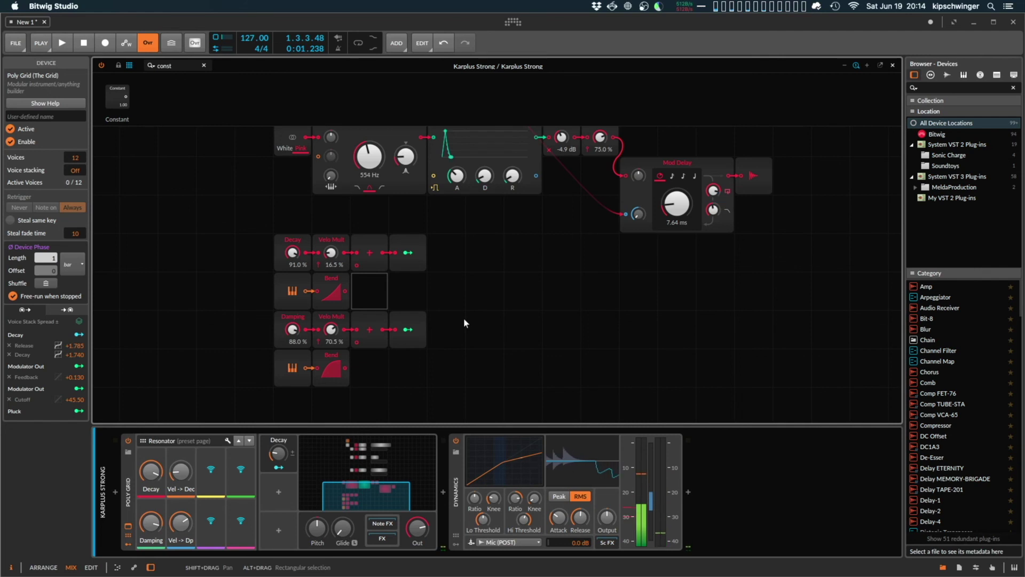
{"action": "left_click", "coordinate": [484, 302]}
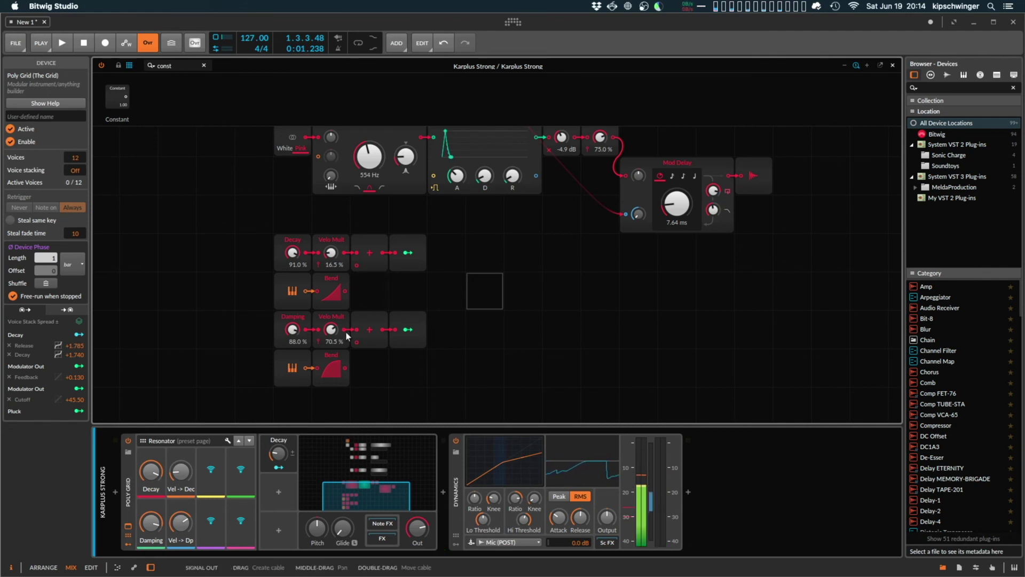
Step: Reset both Velo Mult knobs to 0.00 %
{"action": "double_click", "coordinate": [331, 329]}
{"action": "double_click", "coordinate": [331, 253]}
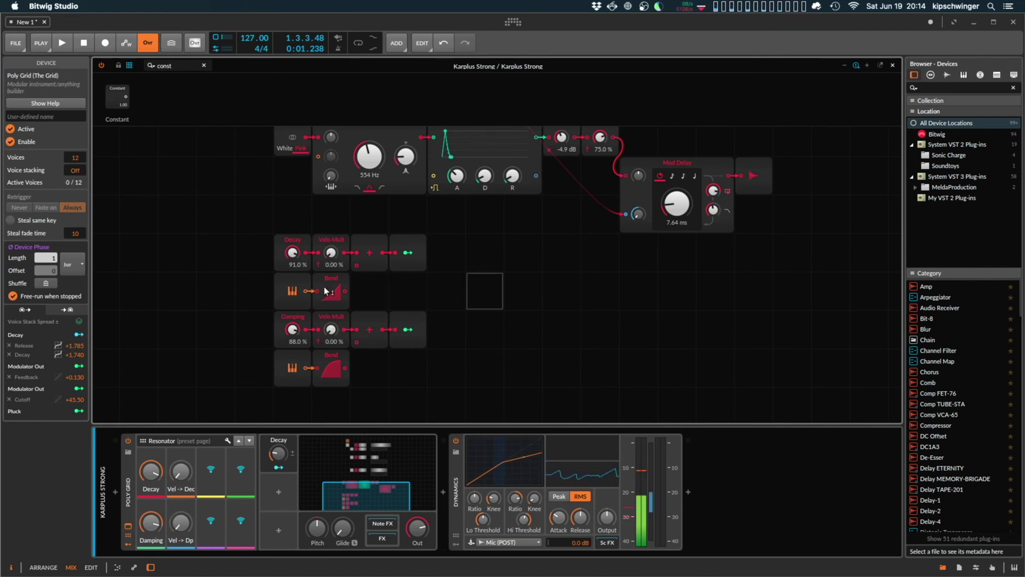
{"action": "scroll", "coordinate": [302, 313], "scroll_direction": "up", "scroll_amount": 2}
Step: Patch the upper Bend output into Decay's Velo Mult modulation input, fixing a misplaced cable
{"action": "left_click", "coordinate": [347, 291]}
{"action": "left_click_drag", "start_coordinate": [346, 292], "coordinate": [356, 265]}
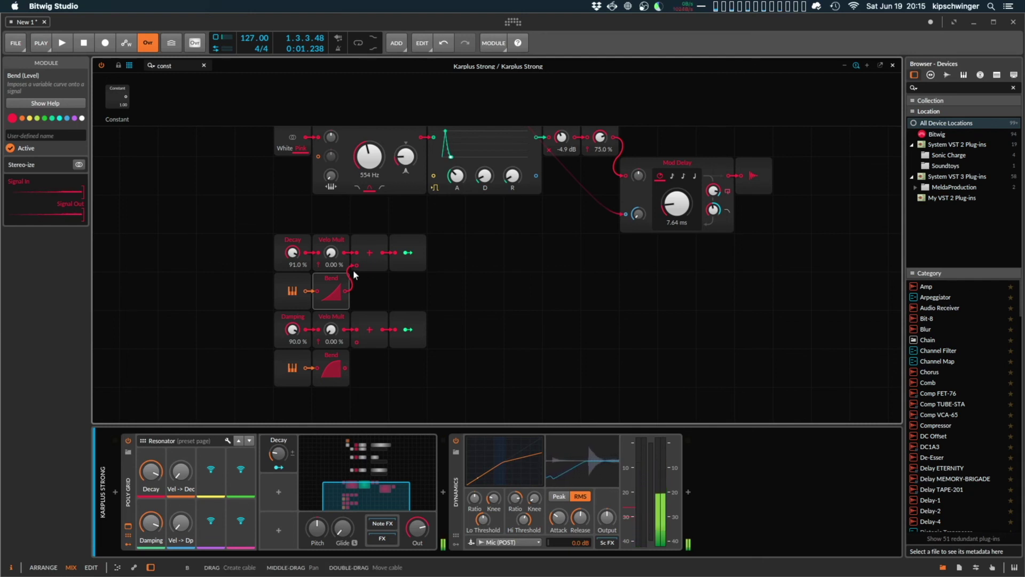
{"action": "left_click_drag", "start_coordinate": [354, 271], "coordinate": [373, 290]}
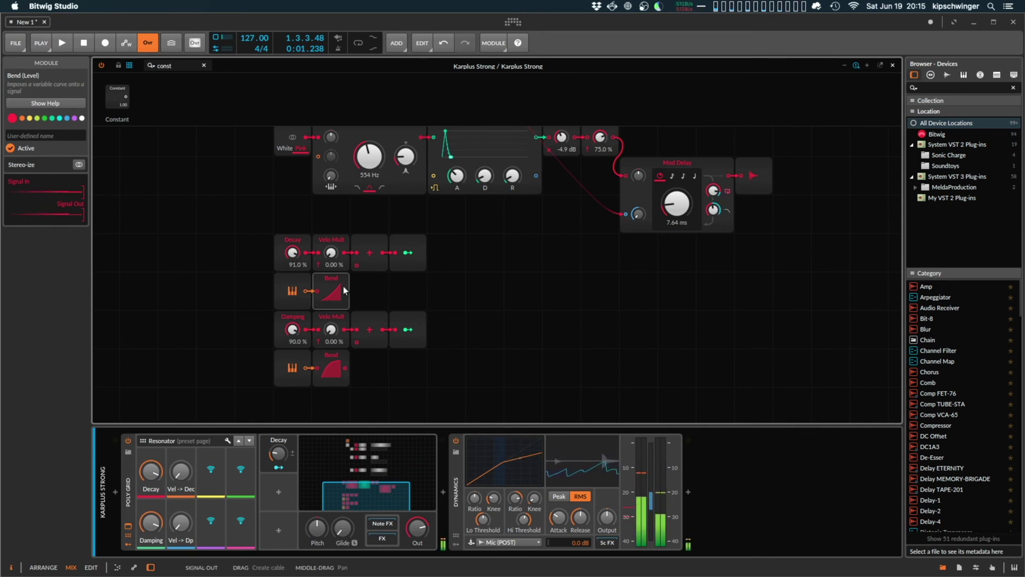
{"action": "left_click_drag", "start_coordinate": [345, 290], "coordinate": [356, 269]}
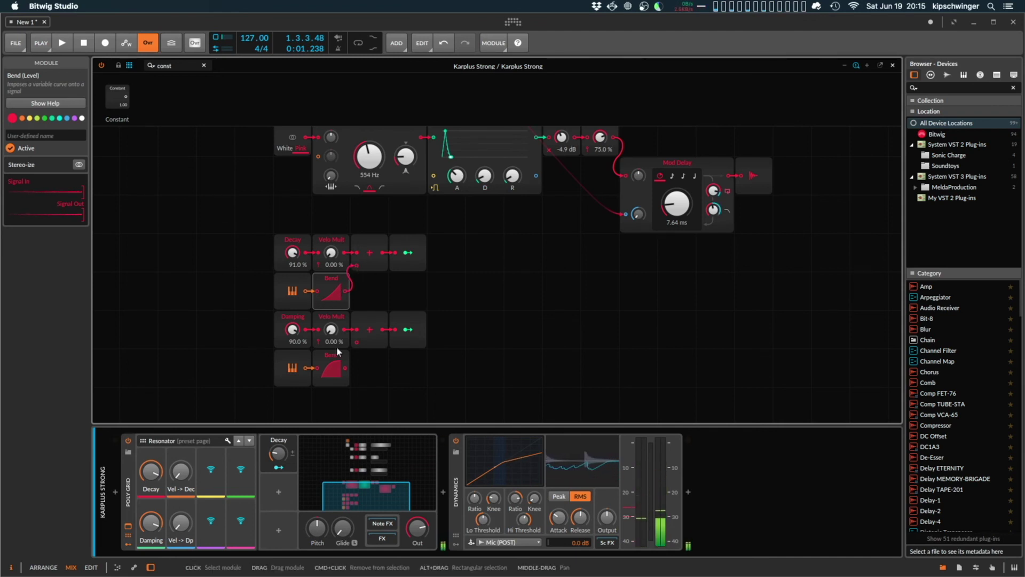
Step: Cable the lower Bend output into Damping's Velo Mult and set Damping to 22.5 %
{"action": "left_click_drag", "start_coordinate": [293, 335], "coordinate": [293, 384]}
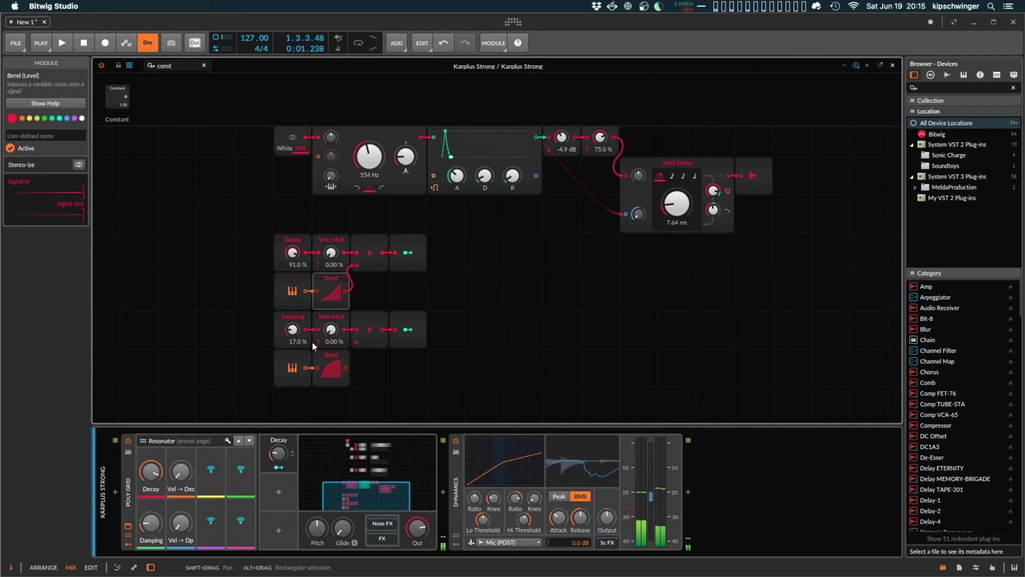
{"action": "left_click_drag", "start_coordinate": [345, 367], "coordinate": [358, 342]}
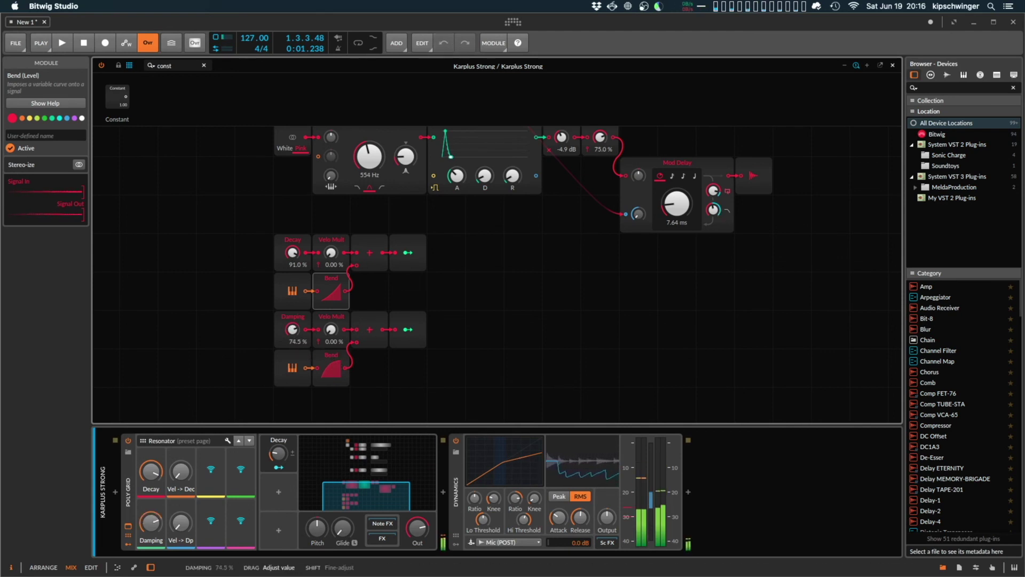
{"action": "mouse_move", "coordinate": [292, 329]}
{"action": "left_mouse_down"}
{"action": "mouse_move", "coordinate": [292, 314]}
{"action": "mouse_move", "coordinate": [292, 322]}
{"action": "left_mouse_up"}
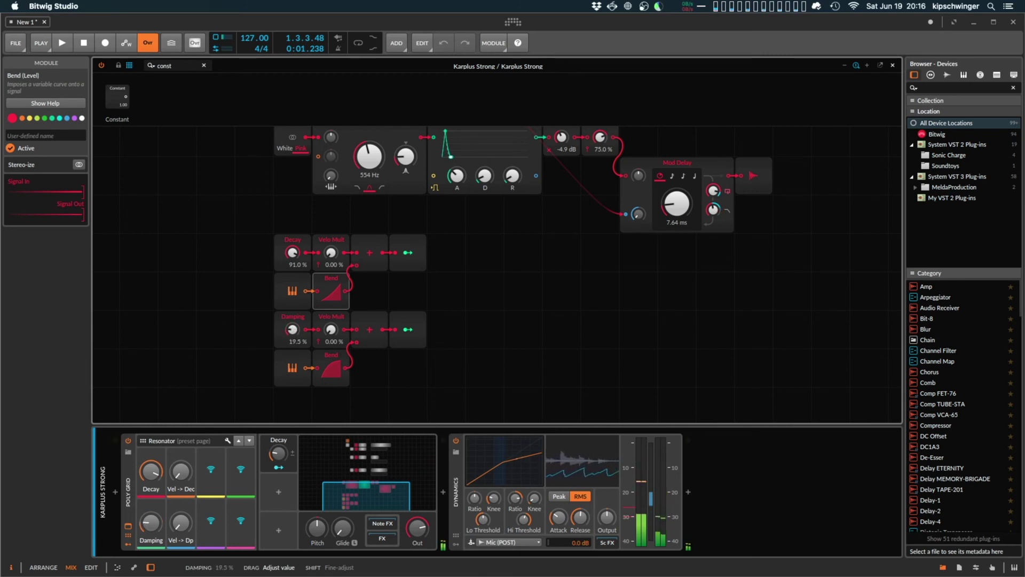
{"action": "left_click", "coordinate": [592, 302]}
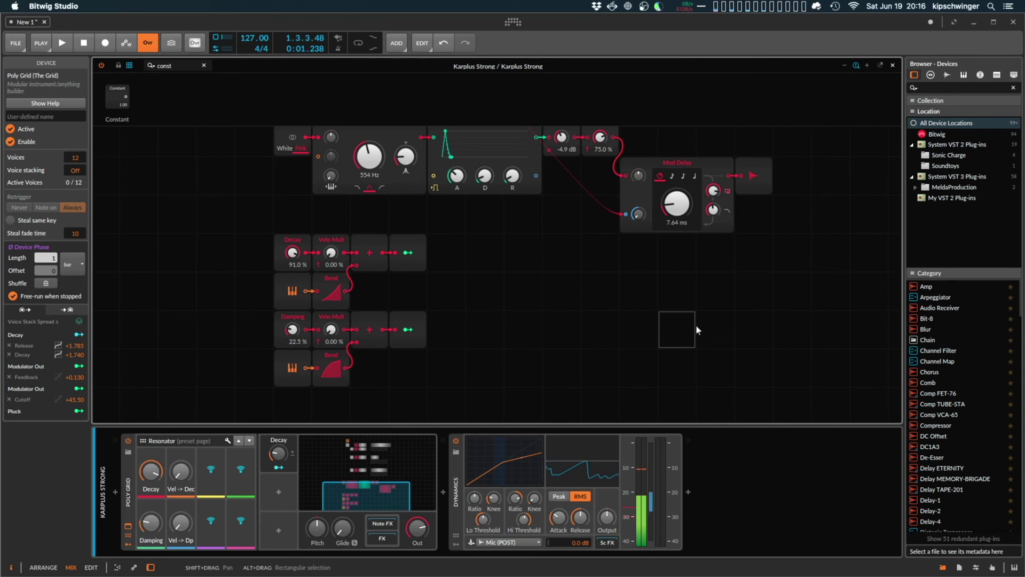
{"action": "scroll", "coordinate": [696, 324], "scroll_direction": "up", "scroll_amount": 5}
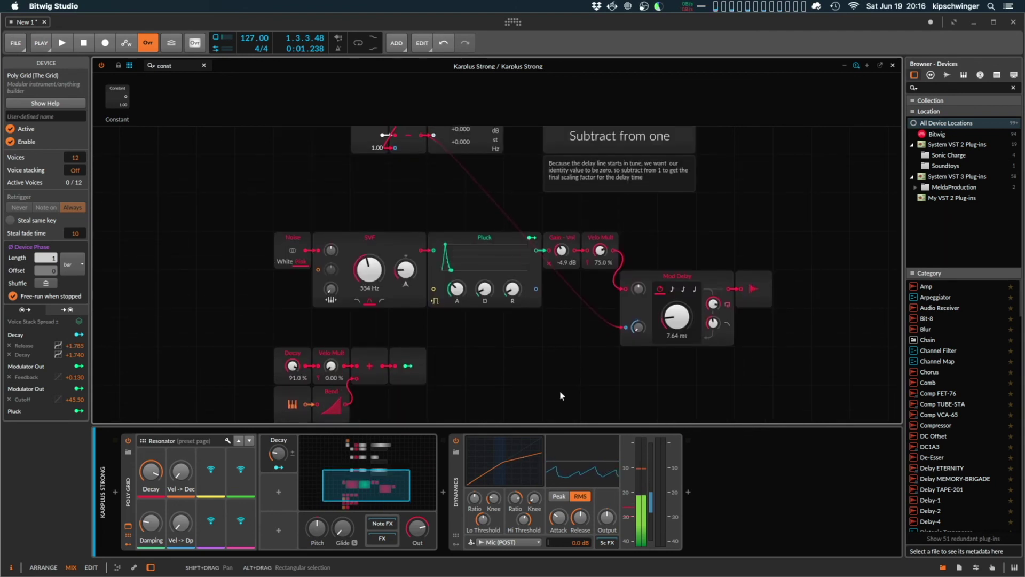
{"action": "scroll", "coordinate": [559, 393], "scroll_direction": "down", "scroll_amount": 4}
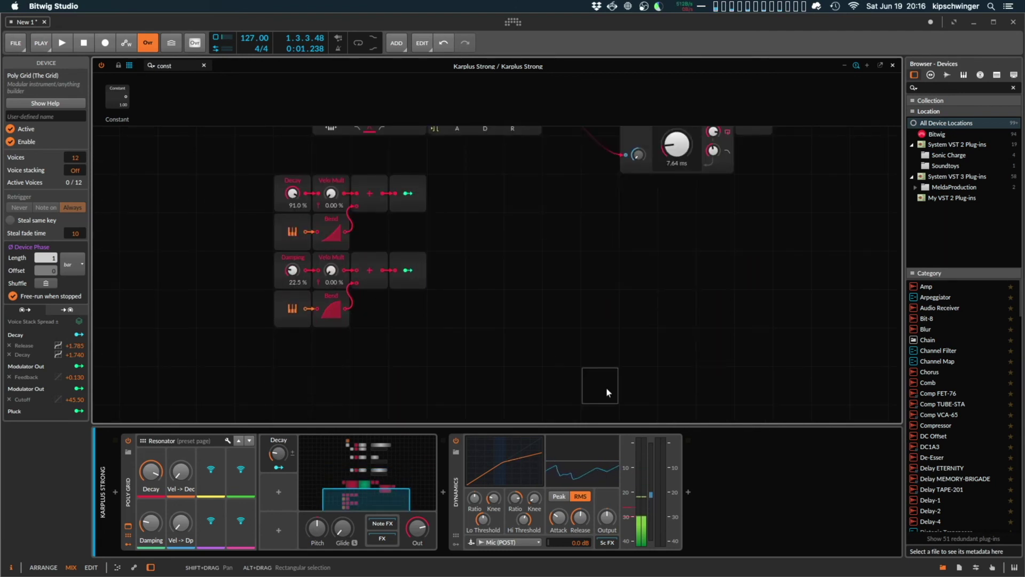
{"action": "scroll", "coordinate": [719, 402], "scroll_direction": "up", "scroll_amount": 4}
{"action": "scroll", "coordinate": [719, 401], "scroll_direction": "down", "scroll_amount": 3}
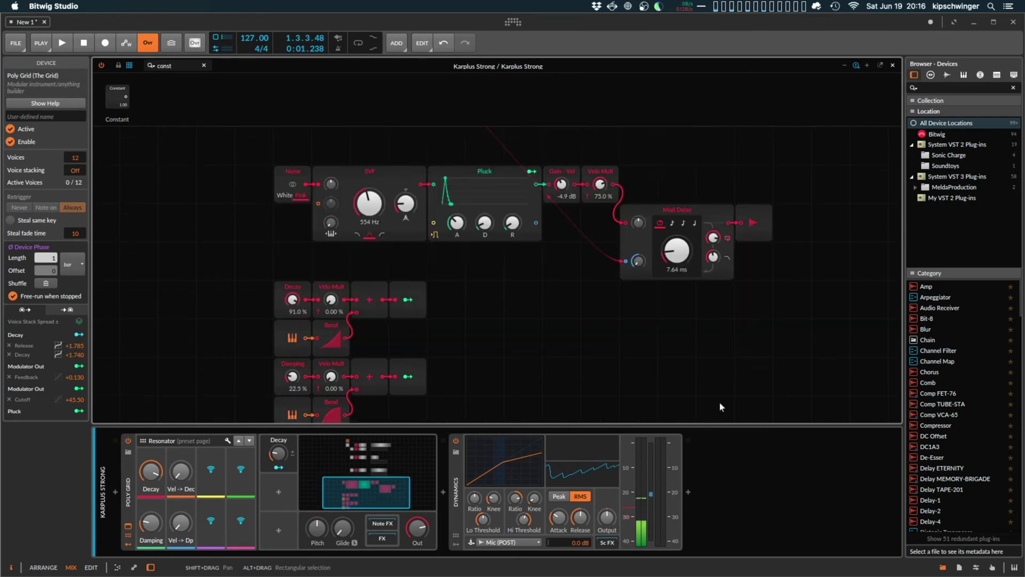
{"action": "scroll", "coordinate": [720, 403], "scroll_direction": "down", "scroll_amount": 2}
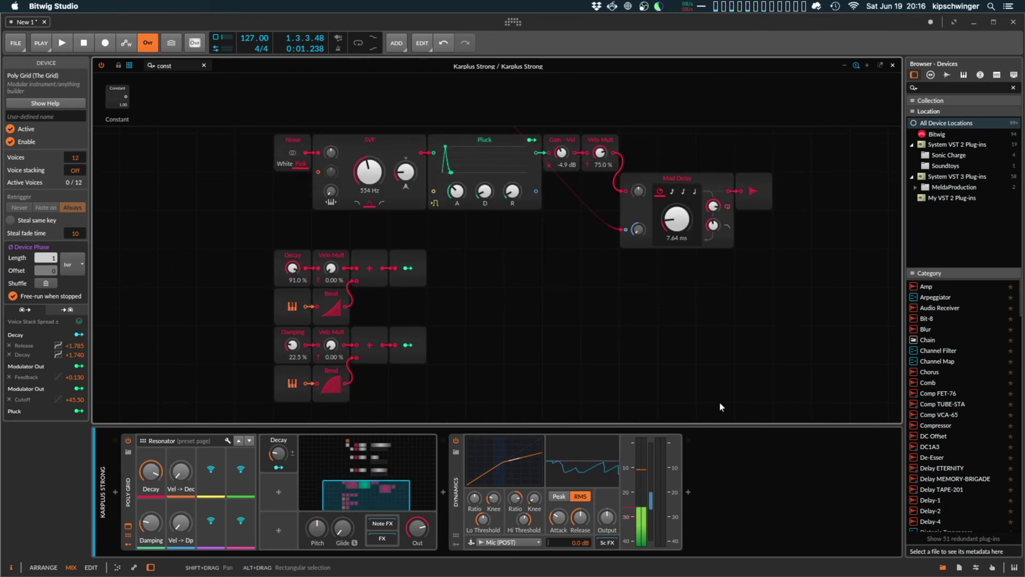